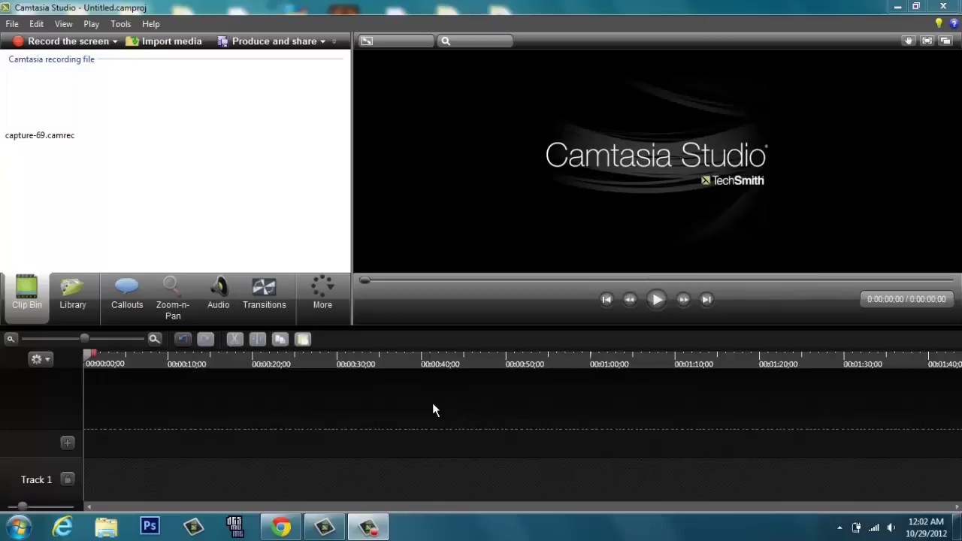
Import capture-69.camrec from the Camtasia Studio documents folder into the clip bin.
{"action": "left_click_drag", "start_coordinate": [59, 106], "coordinate": [149, 120]}
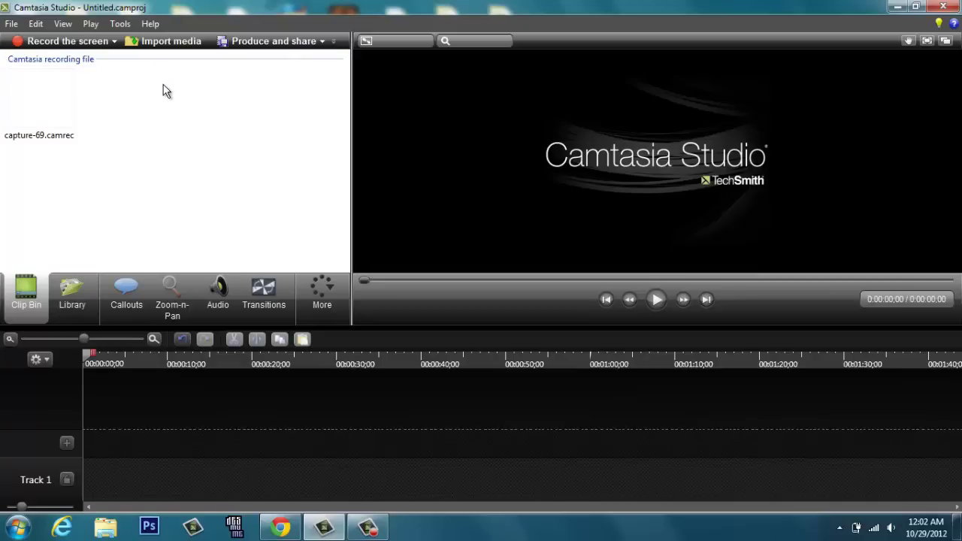
{"action": "left_click", "coordinate": [166, 42]}
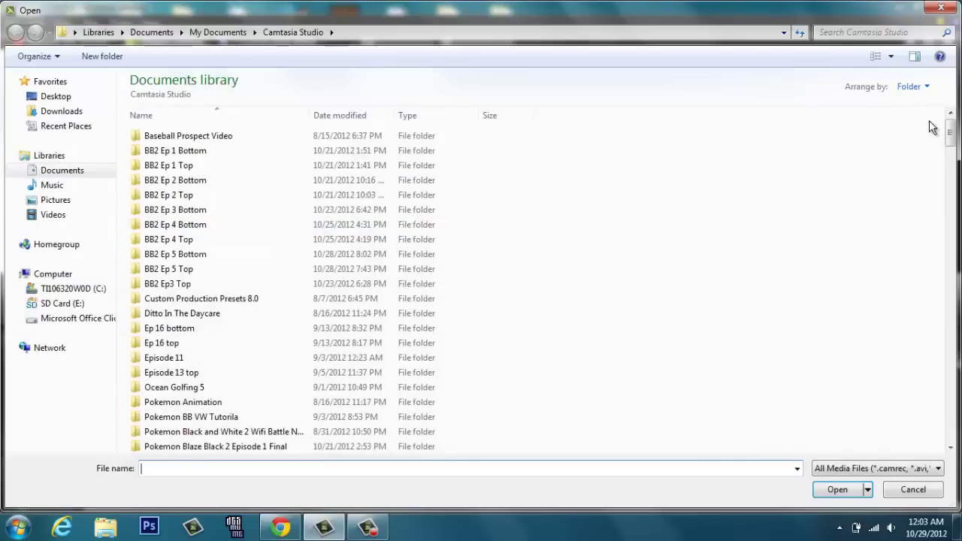
{"action": "mouse_move", "coordinate": [951, 133]}
{"action": "left_mouse_down"}
{"action": "mouse_move", "coordinate": [950, 398]}
{"action": "mouse_move", "coordinate": [950, 390]}
{"action": "left_mouse_up"}
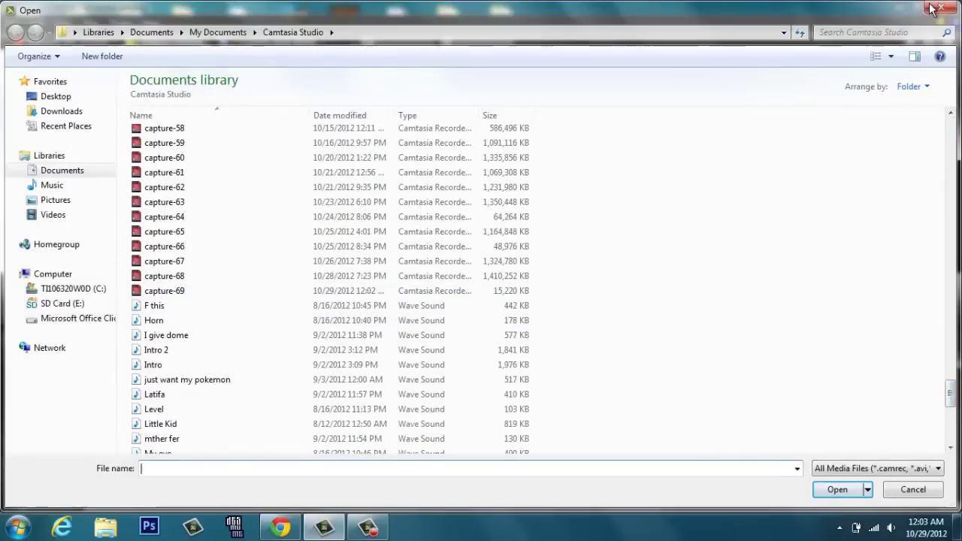
{"action": "double_click", "coordinate": [164, 290]}
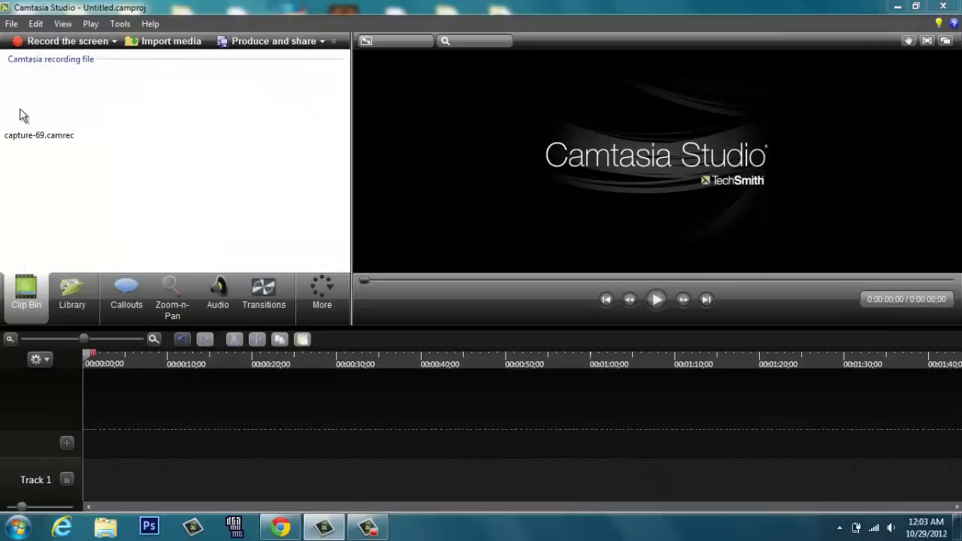
Drop capture-69 onto the timeline and choose 1280 x 720 editing dimensions.
{"action": "mouse_move", "coordinate": [27, 113]}
{"action": "left_mouse_down"}
{"action": "mouse_move", "coordinate": [95, 483]}
{"action": "mouse_move", "coordinate": [148, 474]}
{"action": "left_mouse_up"}
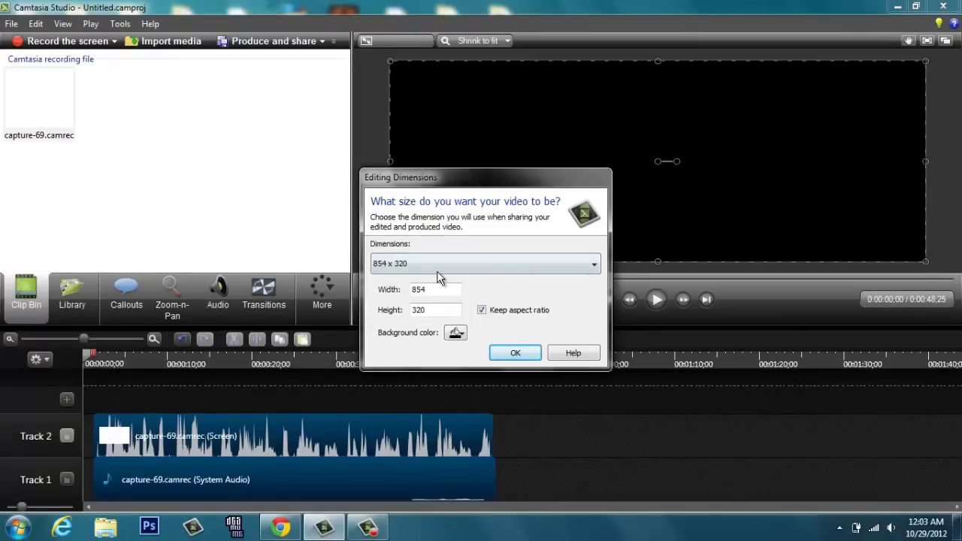
{"action": "left_click", "coordinate": [440, 267]}
{"action": "left_click", "coordinate": [480, 367]}
{"action": "left_click", "coordinate": [515, 353]}
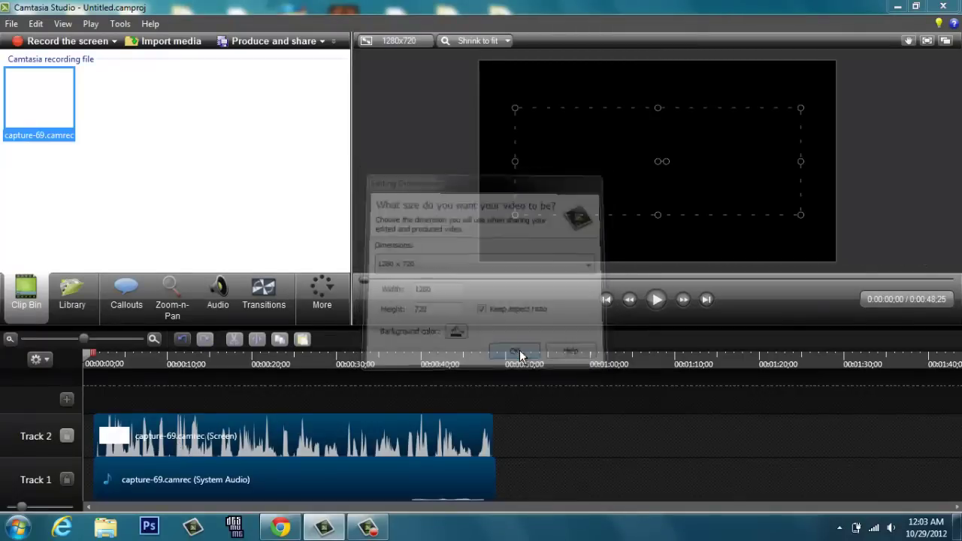
Play the preview and scrub the recording from about 22 to 34 seconds.
{"action": "key", "text": "space"}
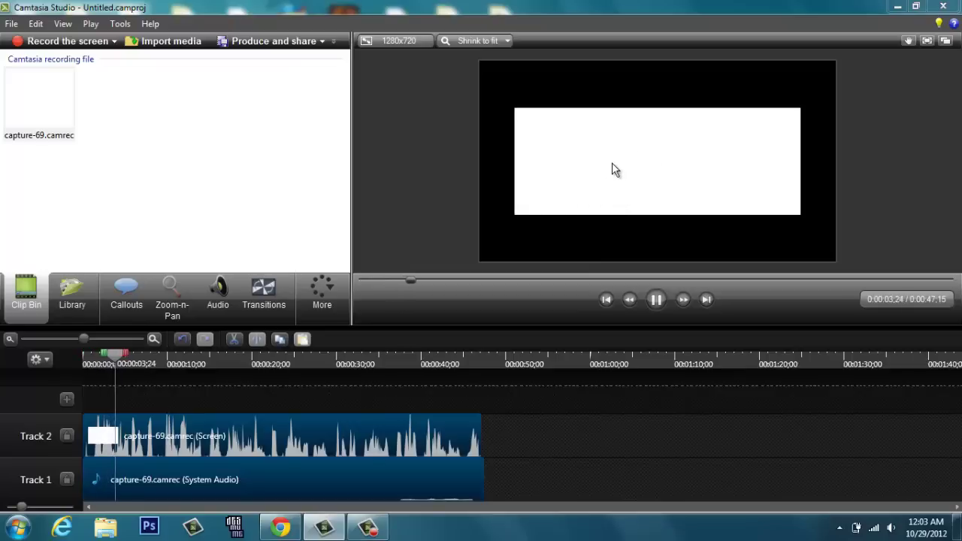
{"action": "left_click", "coordinate": [275, 362]}
{"action": "left_click_drag", "start_coordinate": [274, 362], "coordinate": [370, 360]}
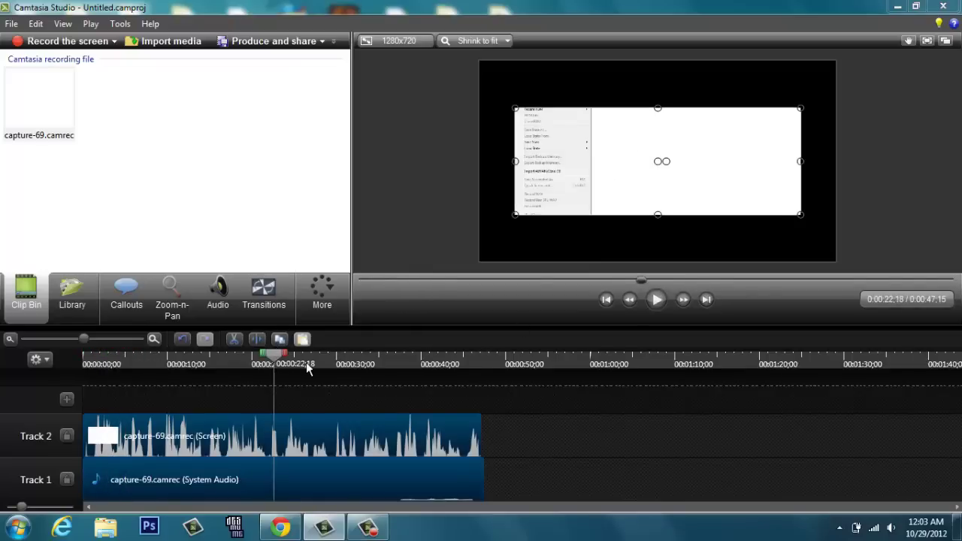
Move and stretch the recording on the canvas until no black bars remain around it.
{"action": "left_click", "coordinate": [349, 362]}
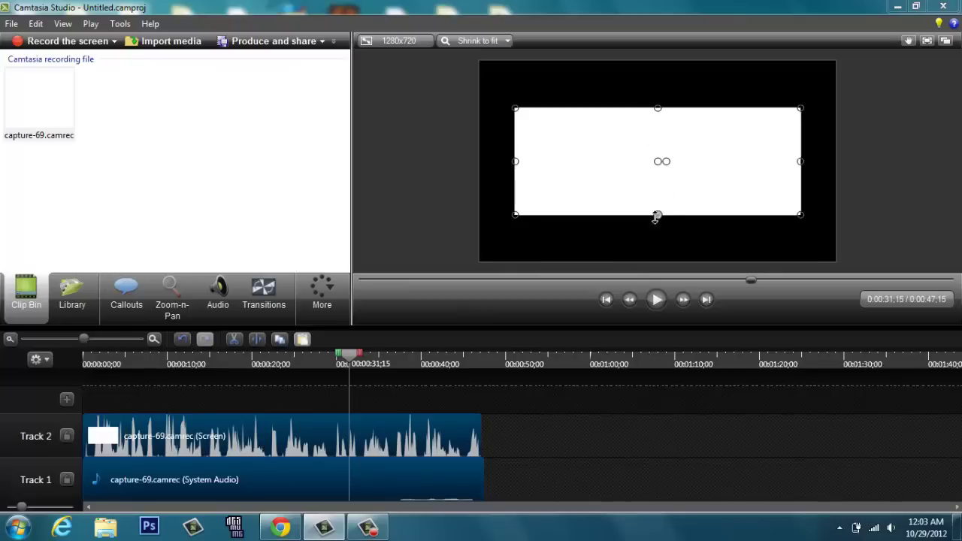
{"action": "left_click_drag", "start_coordinate": [630, 184], "coordinate": [594, 139]}
{"action": "left_click_drag", "start_coordinate": [764, 167], "coordinate": [930, 257]}
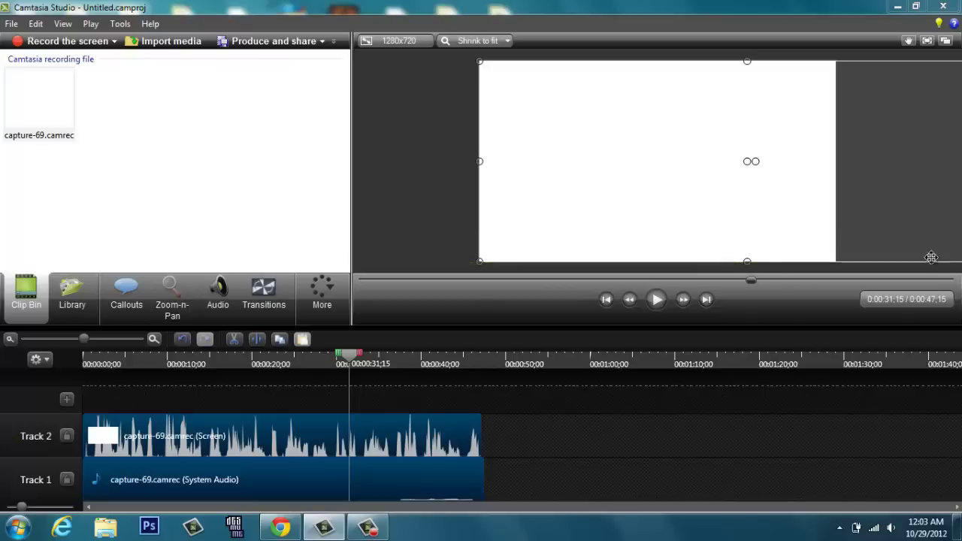
{"action": "left_click_drag", "start_coordinate": [651, 170], "coordinate": [741, 170]}
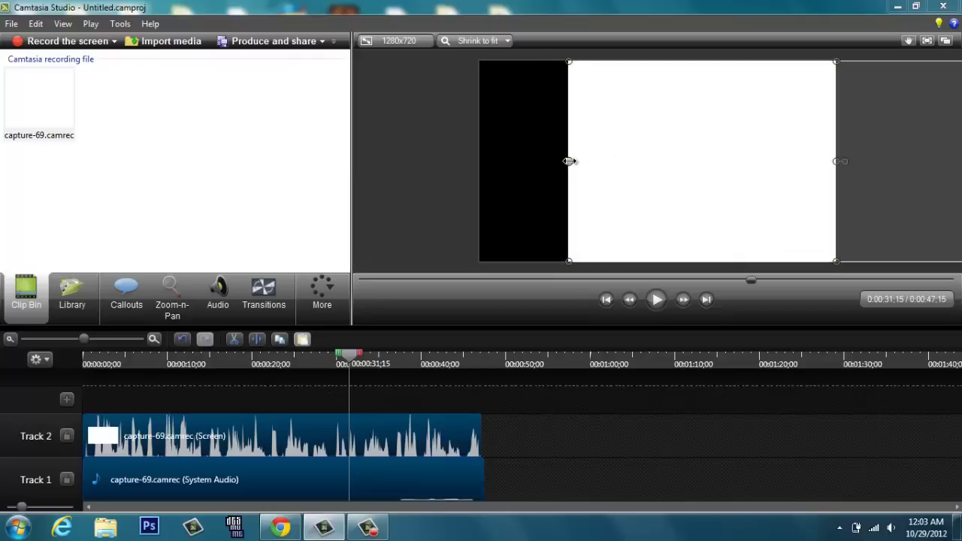
{"action": "left_click_drag", "start_coordinate": [569, 161], "coordinate": [441, 161]}
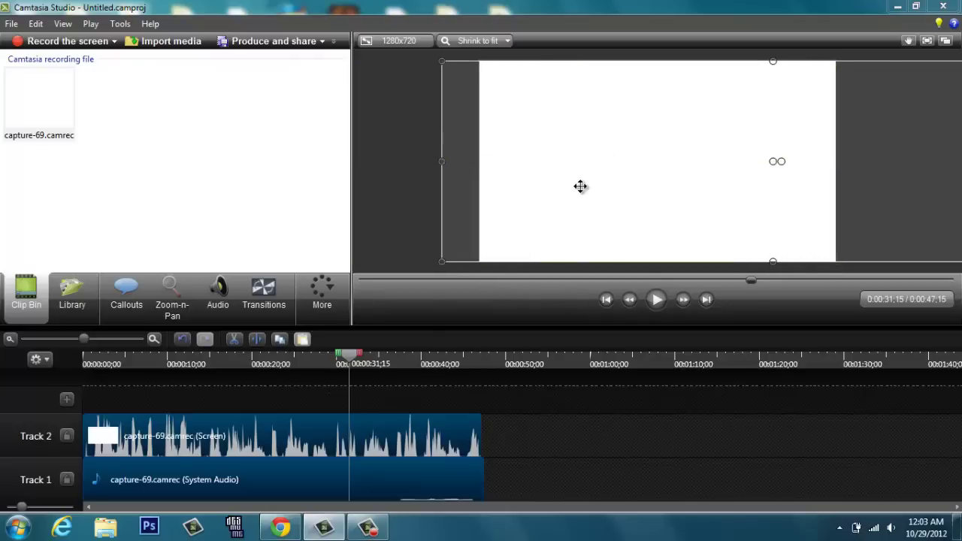
{"action": "left_click_drag", "start_coordinate": [580, 186], "coordinate": [644, 185]}
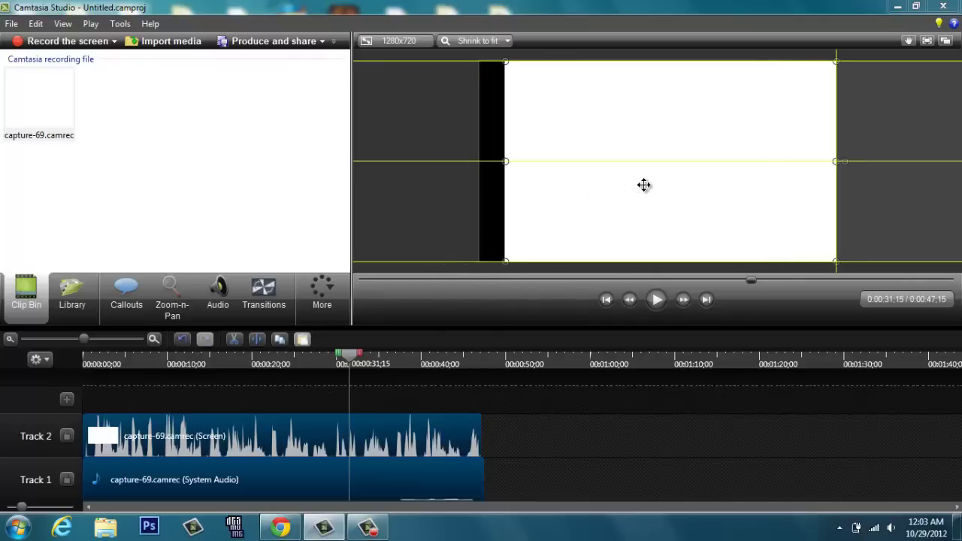
{"action": "left_click_drag", "start_coordinate": [504, 161], "coordinate": [459, 158]}
{"action": "left_click_drag", "start_coordinate": [519, 159], "coordinate": [543, 161]}
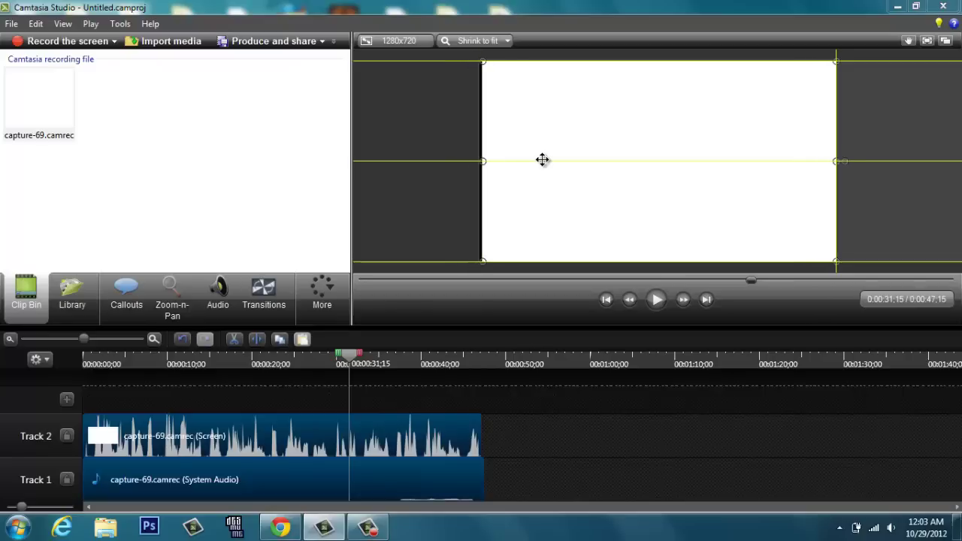
{"action": "left_click_drag", "start_coordinate": [728, 191], "coordinate": [718, 183]}
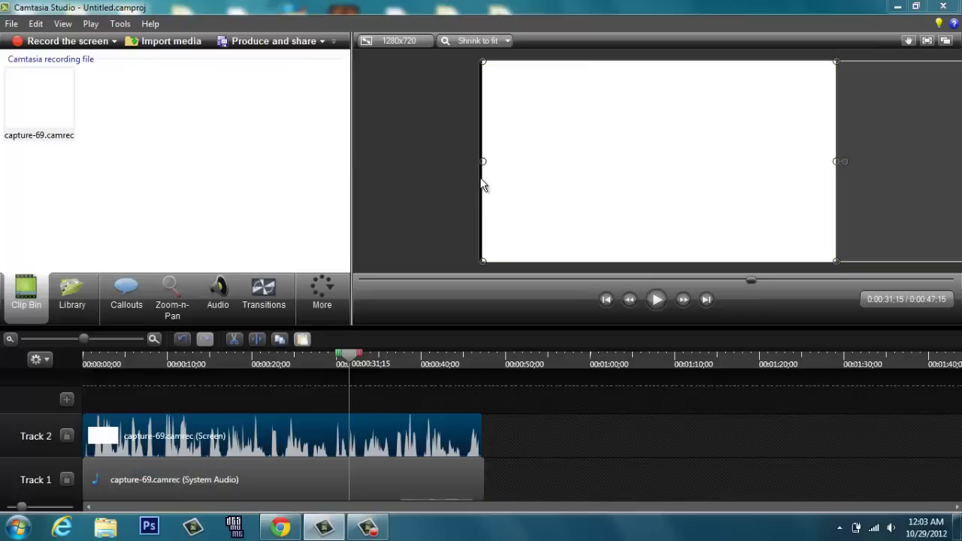
{"action": "left_click_drag", "start_coordinate": [482, 161], "coordinate": [499, 165]}
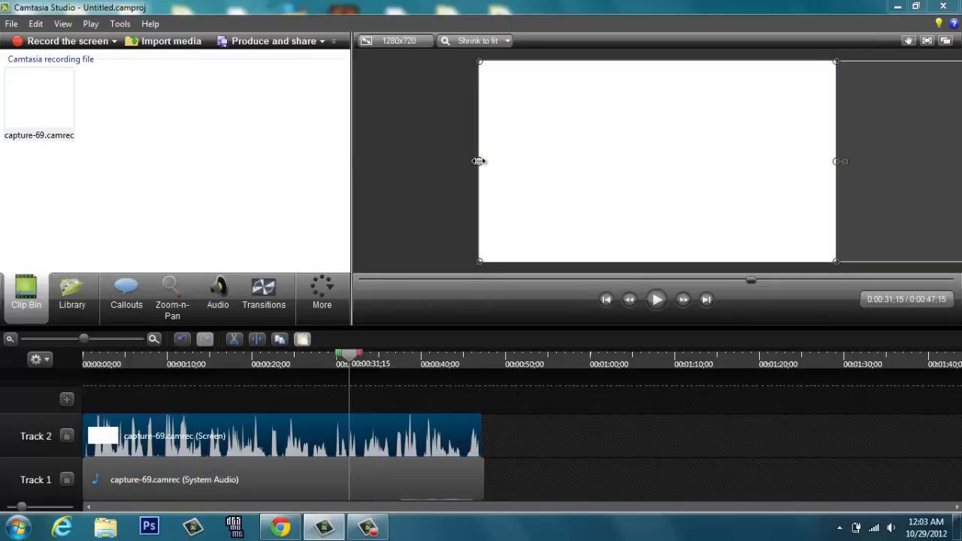
{"action": "left_click", "coordinate": [441, 147]}
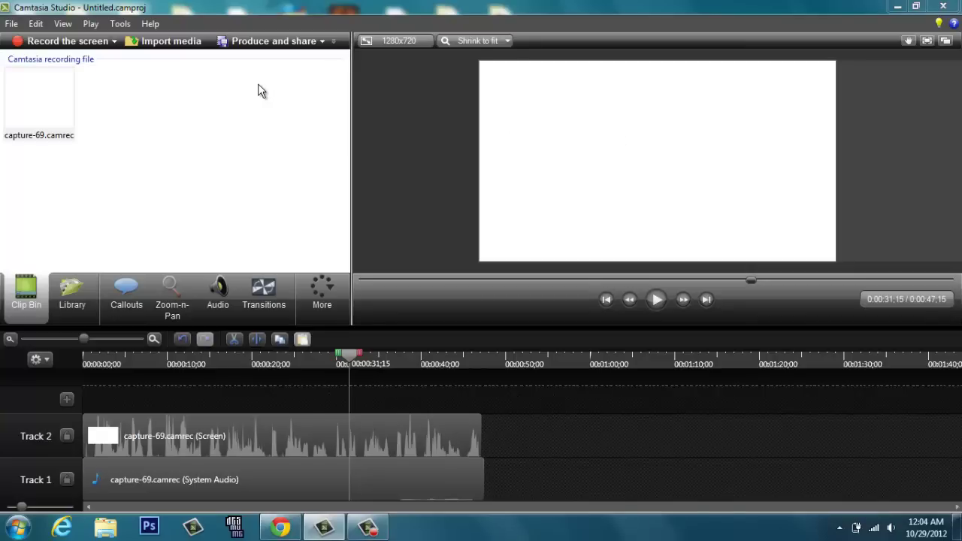
Produce an MP4-only (up to 720p) video with the production name Top.
{"action": "left_click", "coordinate": [263, 42]}
{"action": "left_click", "coordinate": [555, 142]}
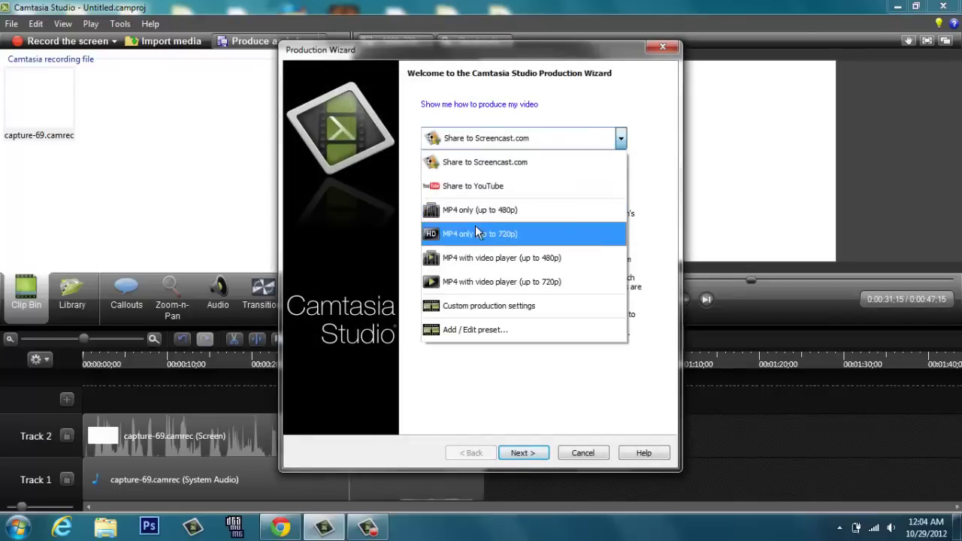
{"action": "left_click", "coordinate": [475, 233]}
{"action": "left_click", "coordinate": [519, 453]}
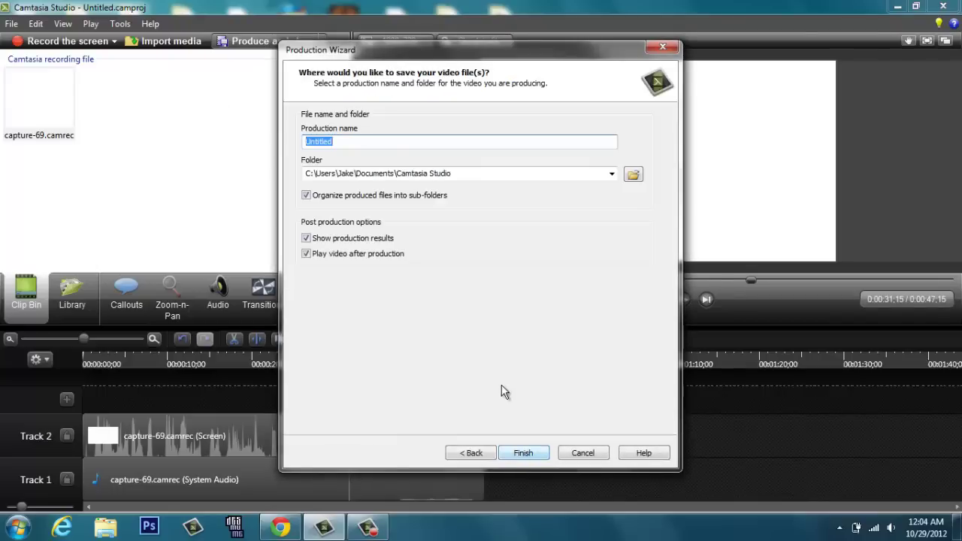
{"action": "type", "text": "To"}
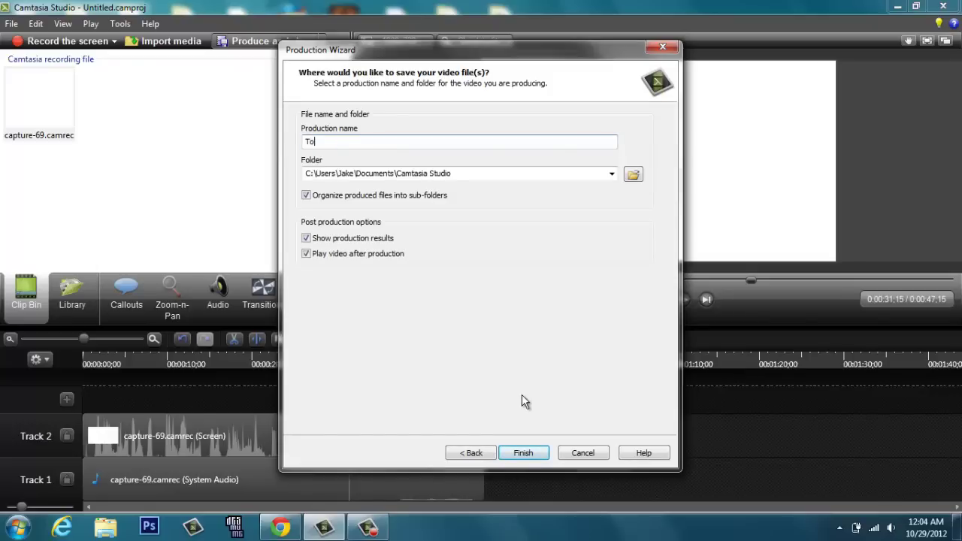
{"action": "type", "text": "d"}
{"action": "key", "text": "Return"}
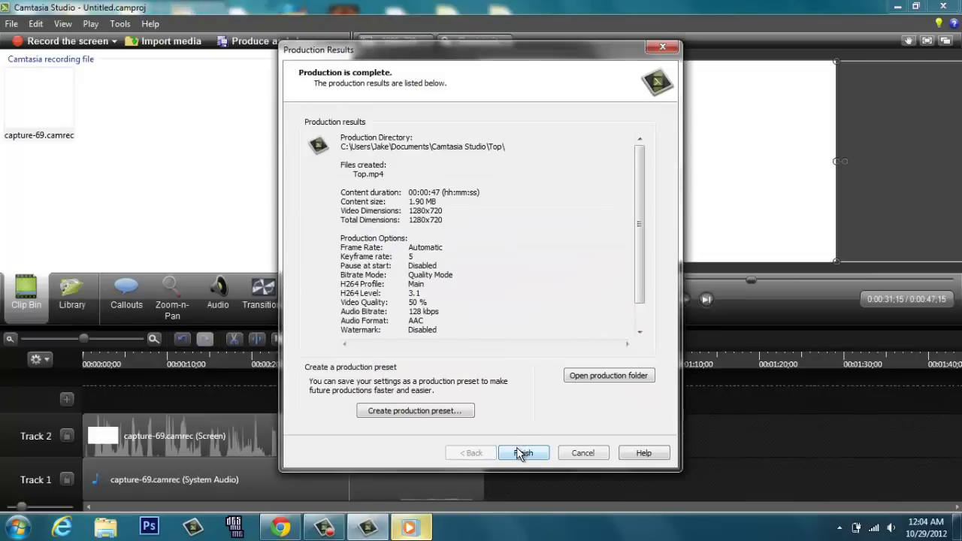
Close the production results and snap the clip back to fill the frame.
{"action": "left_click", "coordinate": [521, 453]}
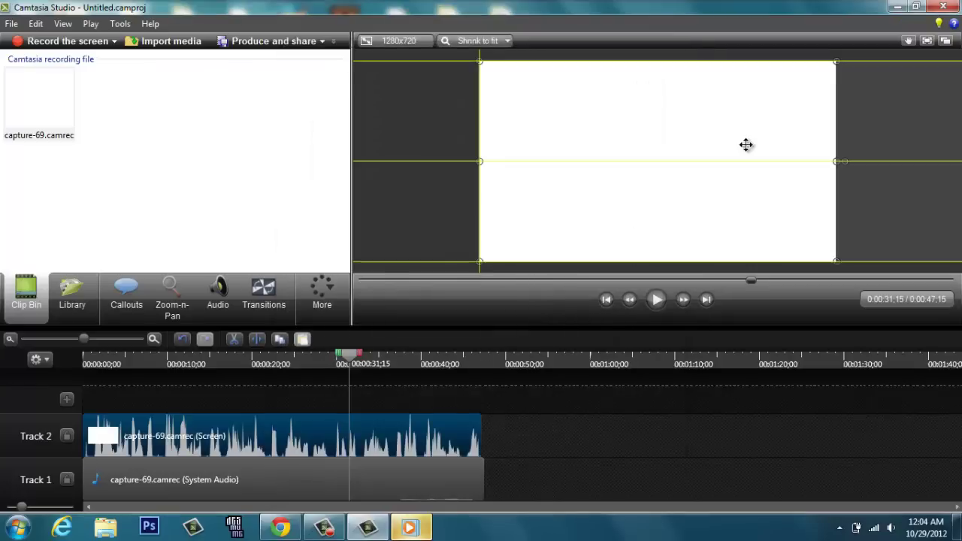
{"action": "left_click_drag", "start_coordinate": [660, 146], "coordinate": [384, 143]}
{"action": "left_click_drag", "start_coordinate": [655, 175], "coordinate": [629, 182]}
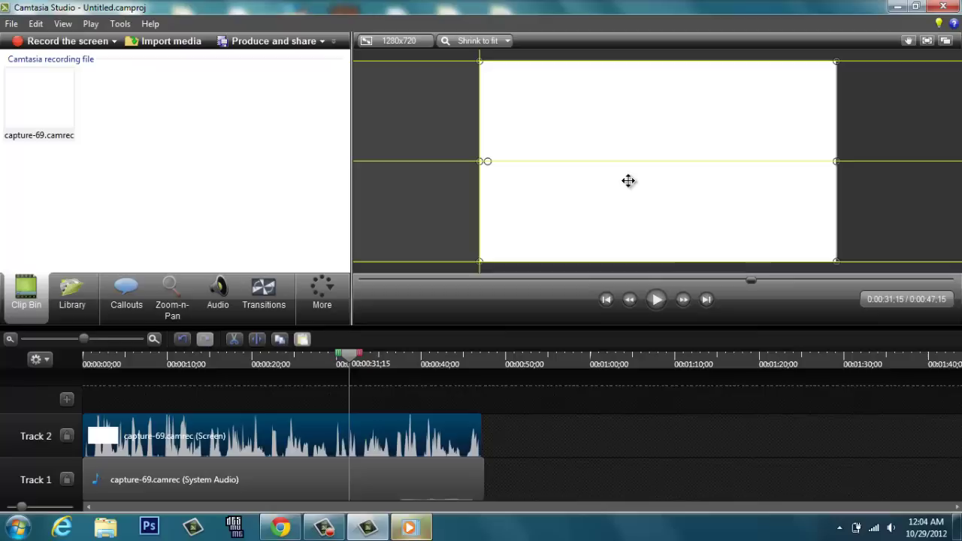
{"action": "left_click", "coordinate": [600, 418]}
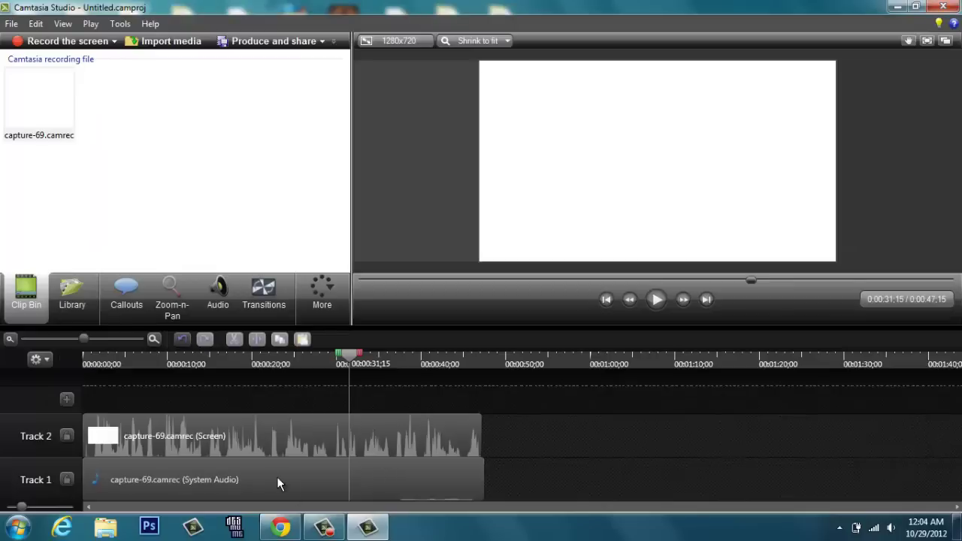
Delete the Track 1 system audio, separate the Track 2 clip's audio, and delete it.
{"action": "left_click", "coordinate": [277, 478]}
{"action": "key", "text": "Delete"}
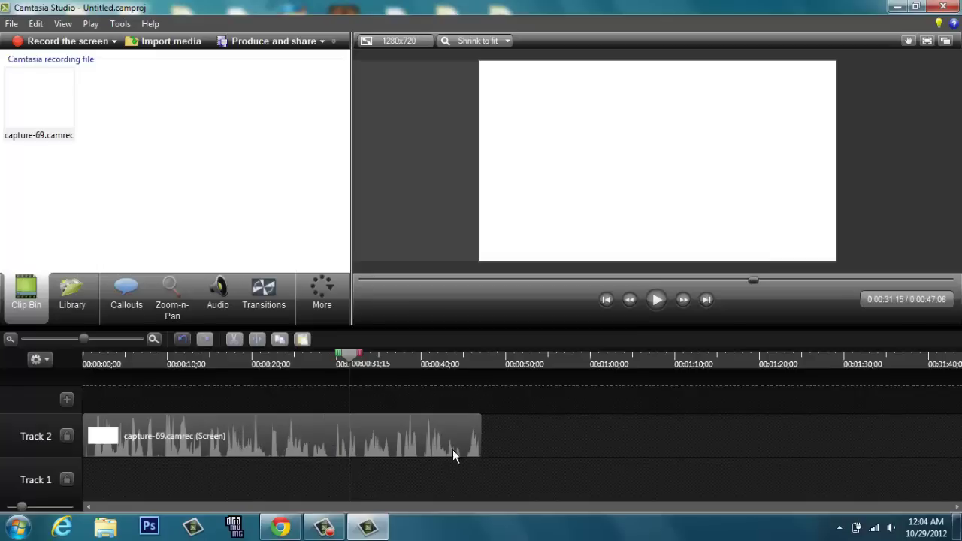
{"action": "left_click", "coordinate": [421, 441]}
{"action": "right_click", "coordinate": [419, 439]}
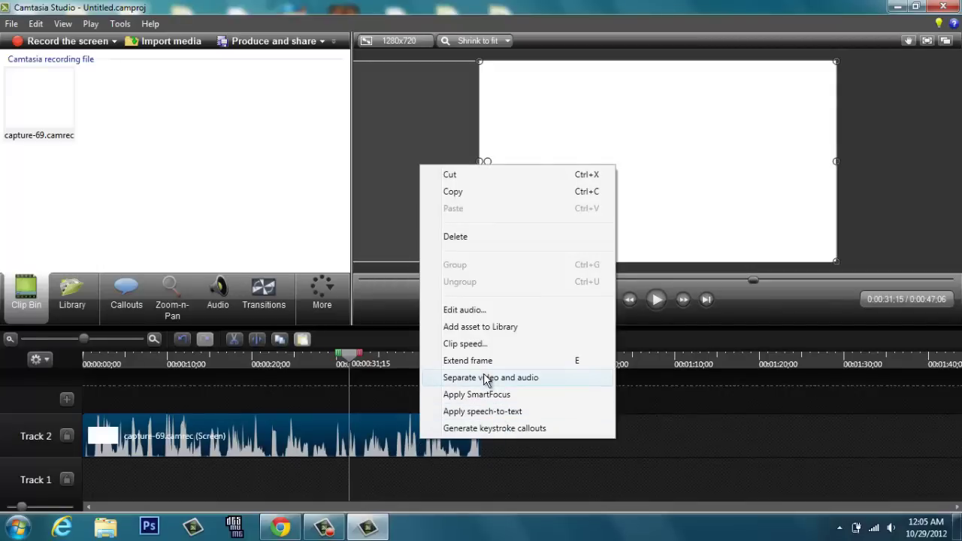
{"action": "left_click", "coordinate": [485, 380]}
{"action": "left_click", "coordinate": [216, 454]}
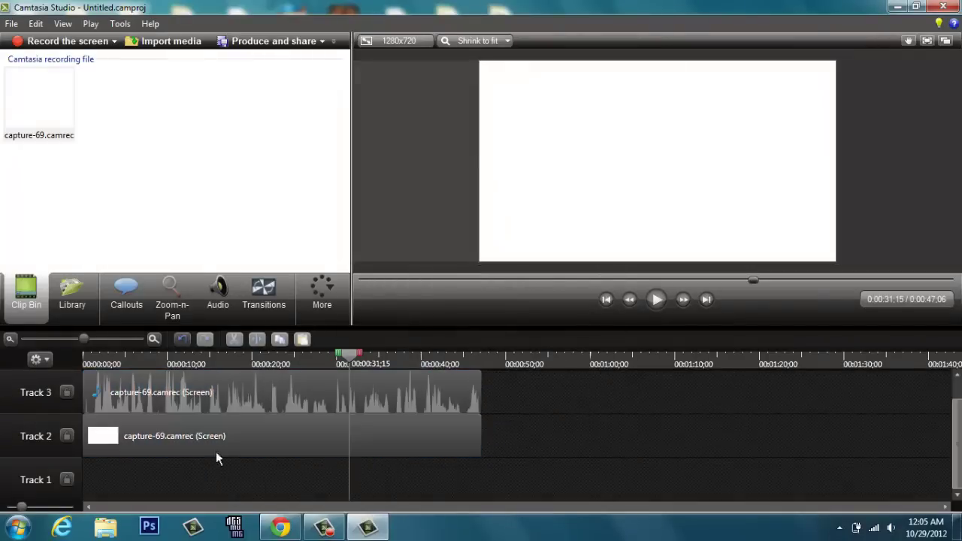
{"action": "left_click", "coordinate": [218, 389]}
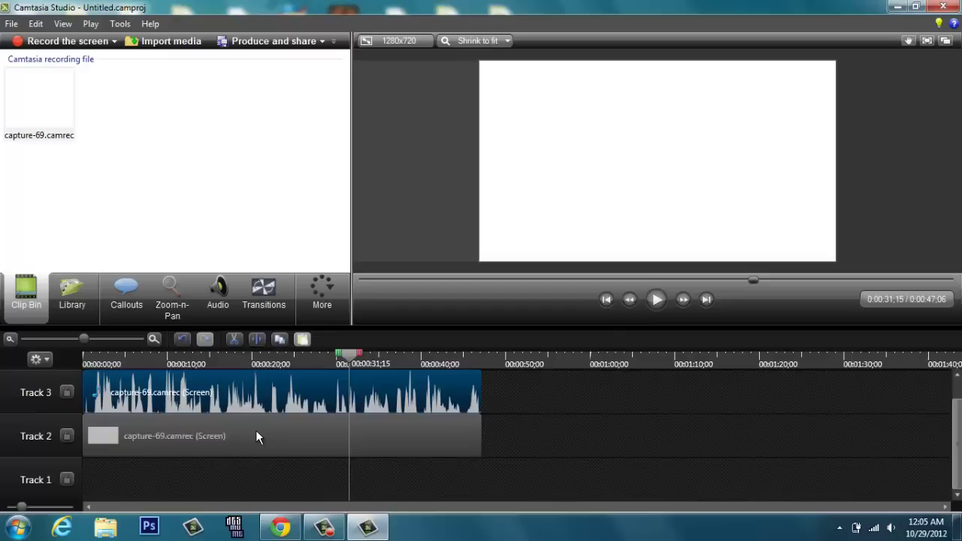
{"action": "key", "text": "Delete"}
{"action": "left_click", "coordinate": [371, 430]}
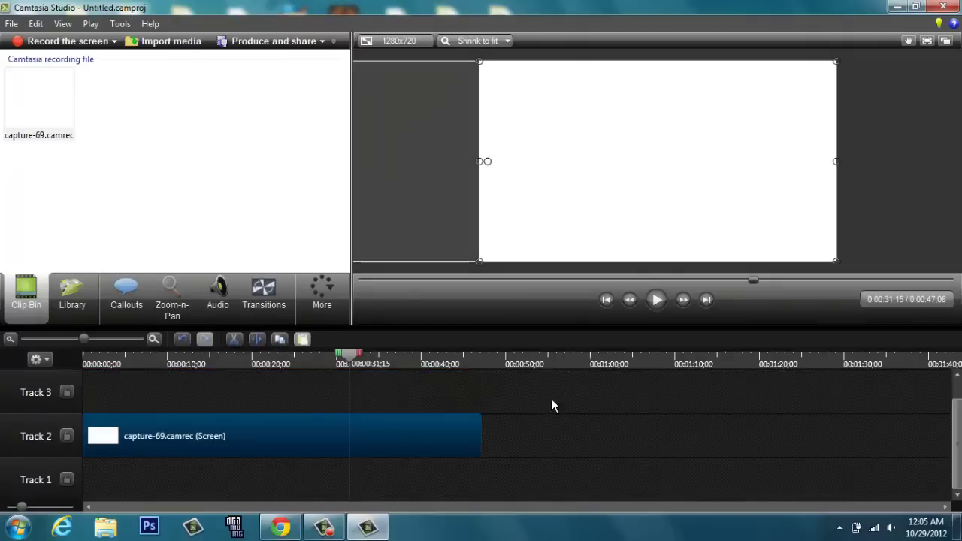
{"action": "left_click", "coordinate": [621, 198]}
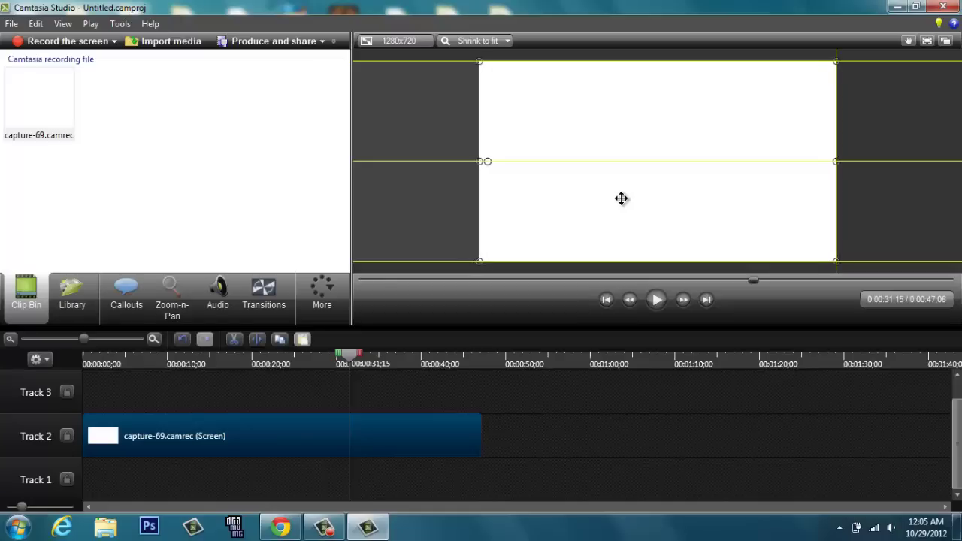
{"action": "left_click", "coordinate": [835, 161]}
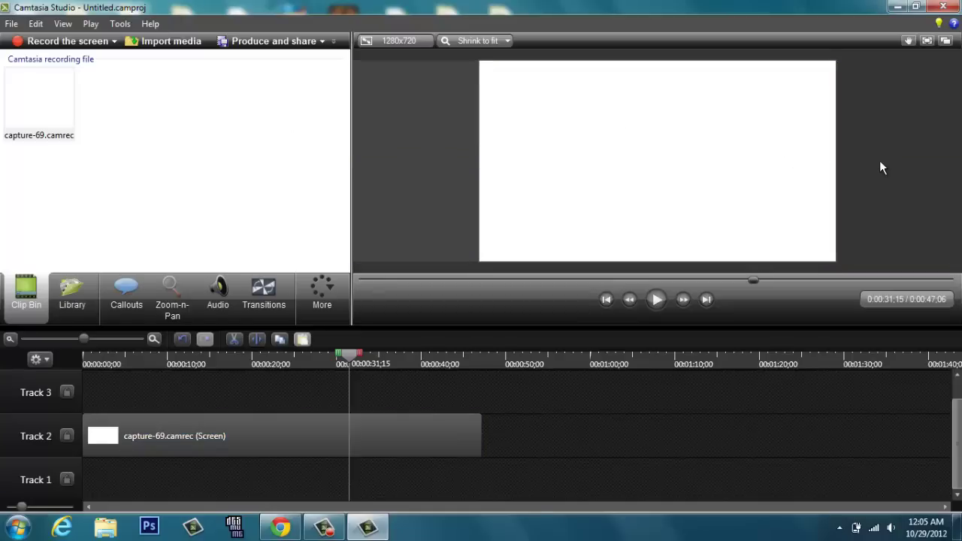
Produce an MP4 with the production name Bottom.
{"action": "left_click", "coordinate": [259, 41]}
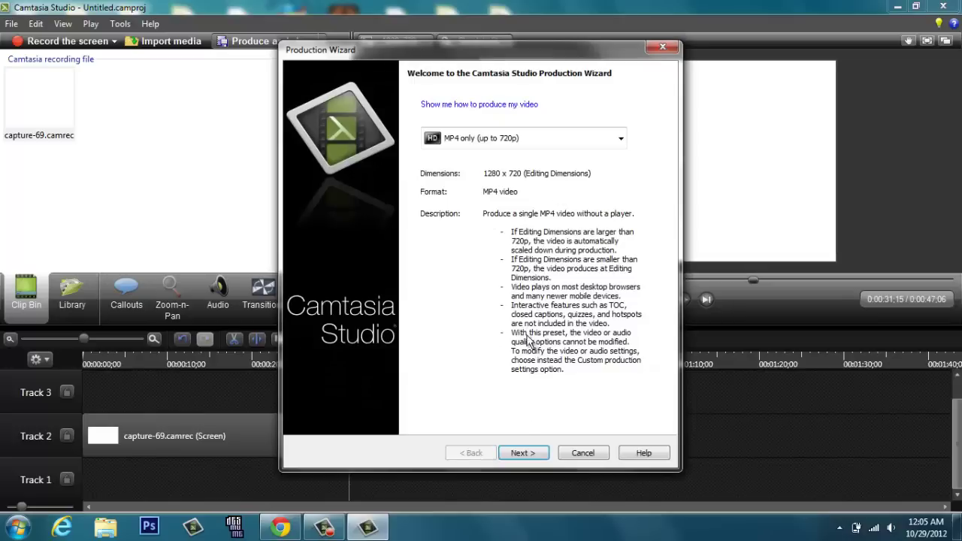
{"action": "left_click", "coordinate": [517, 453]}
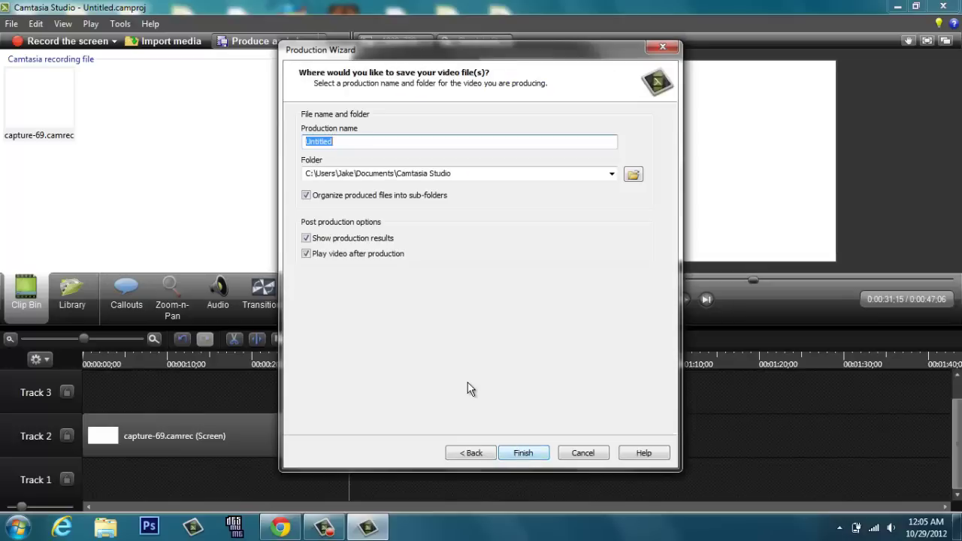
{"action": "type", "text": "Bell"}
{"action": "key", "text": "Return"}
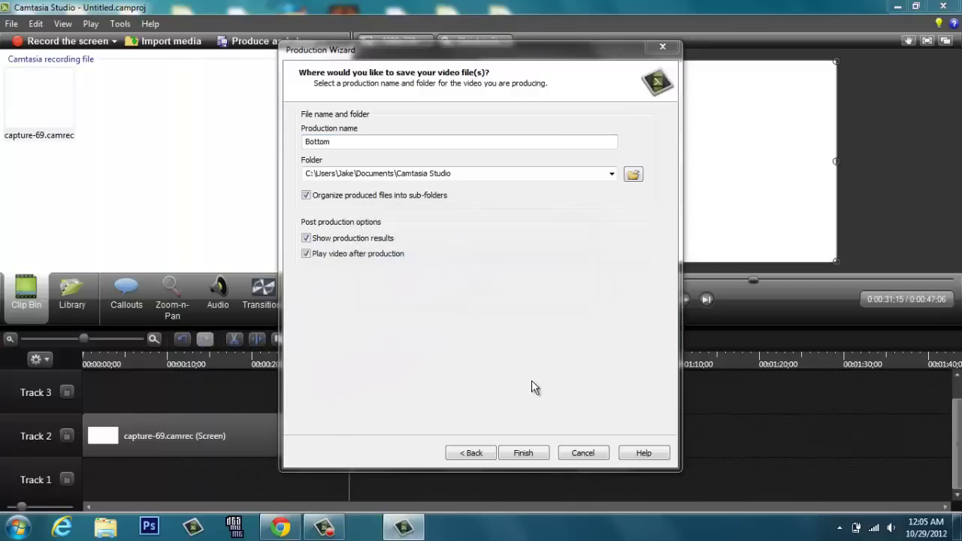
{"action": "left_click", "coordinate": [521, 453]}
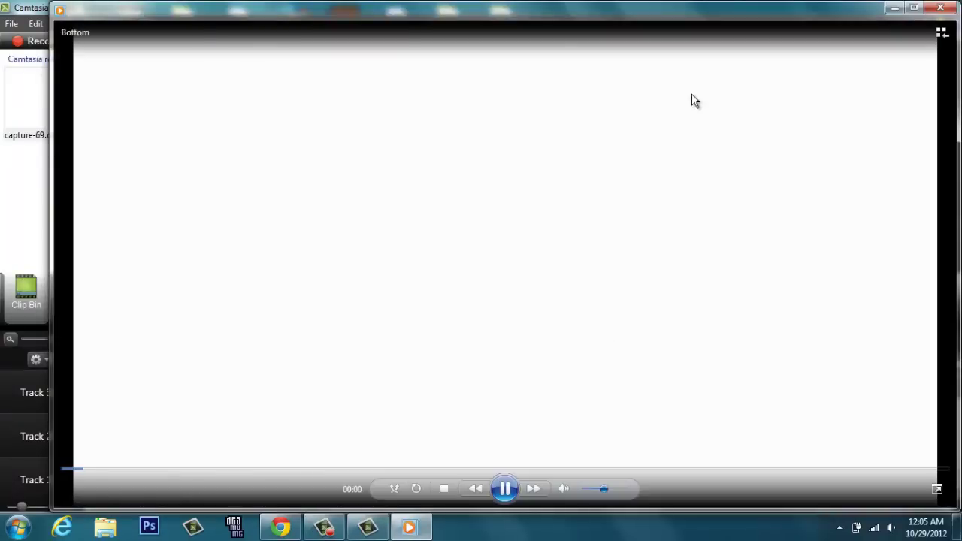
Confirm overwriting the existing Bottom.mp4, finish production, and close the playback.
{"action": "left_click", "coordinate": [504, 488]}
{"action": "left_click", "coordinate": [457, 469]}
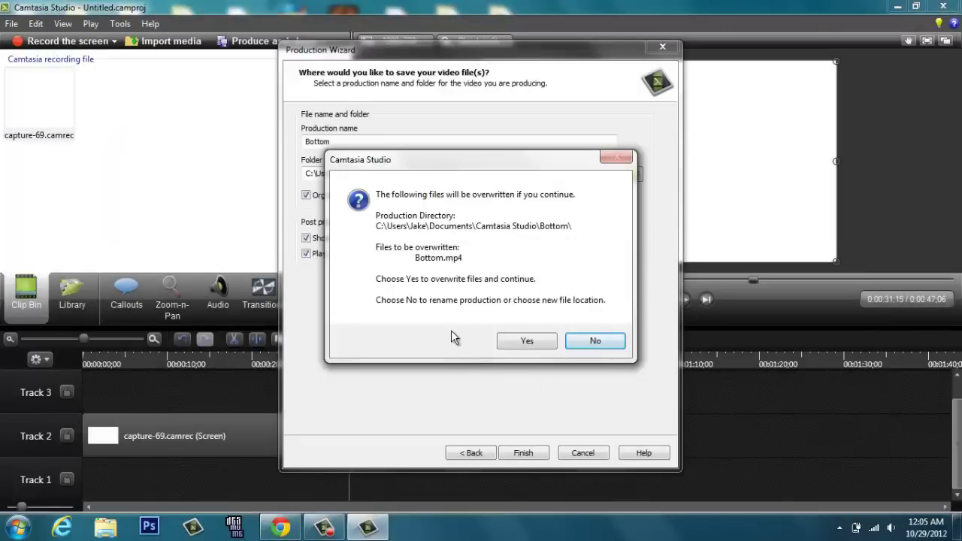
{"action": "left_click", "coordinate": [583, 452]}
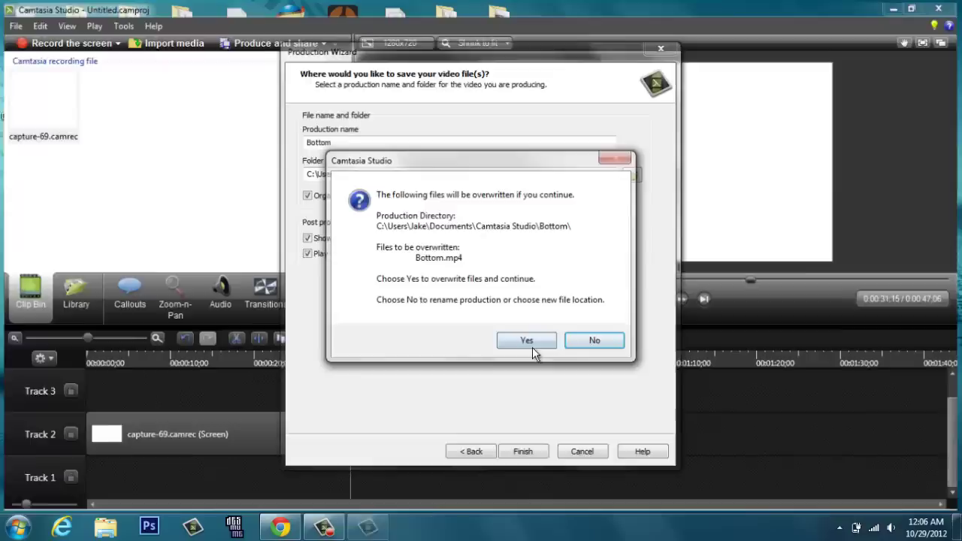
{"action": "left_click", "coordinate": [526, 342]}
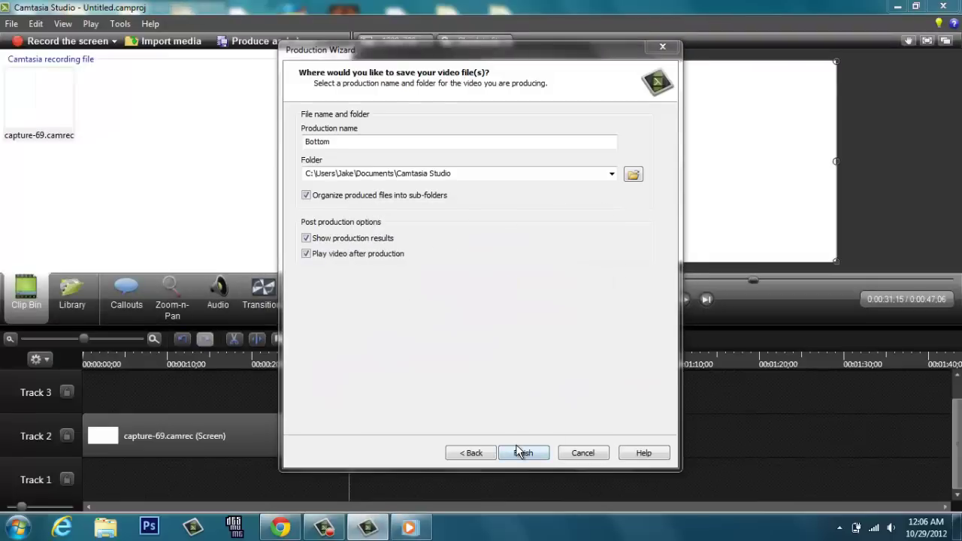
{"action": "left_click", "coordinate": [518, 451]}
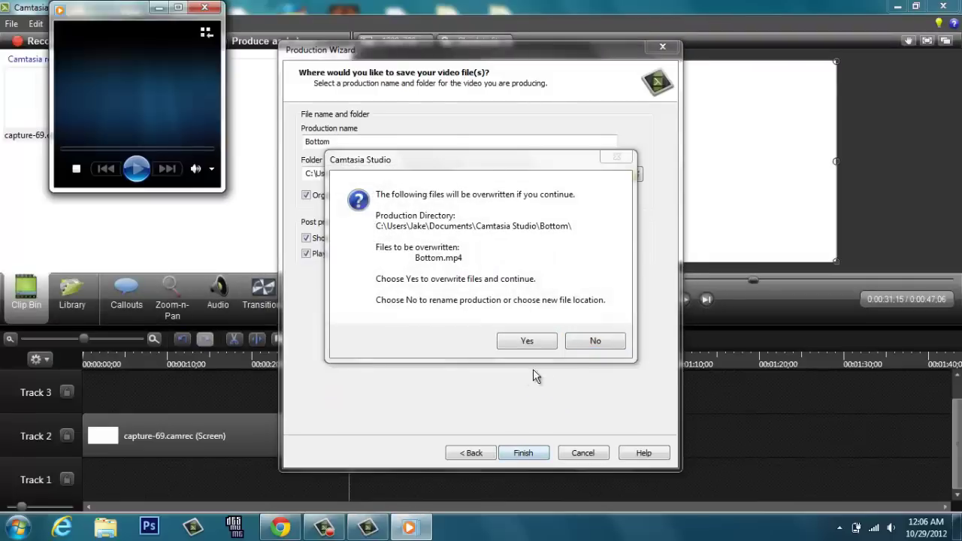
{"action": "left_click", "coordinate": [526, 340]}
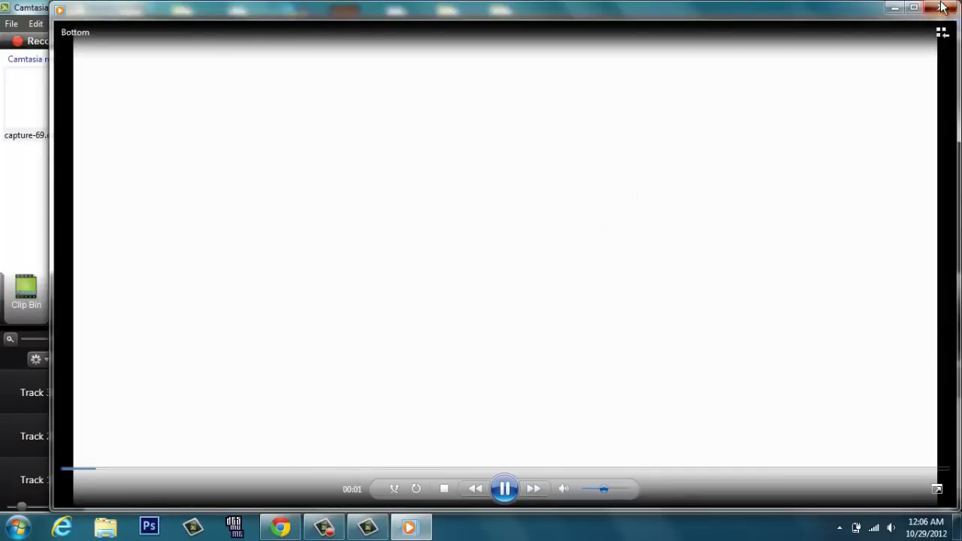
{"action": "left_click", "coordinate": [939, 7]}
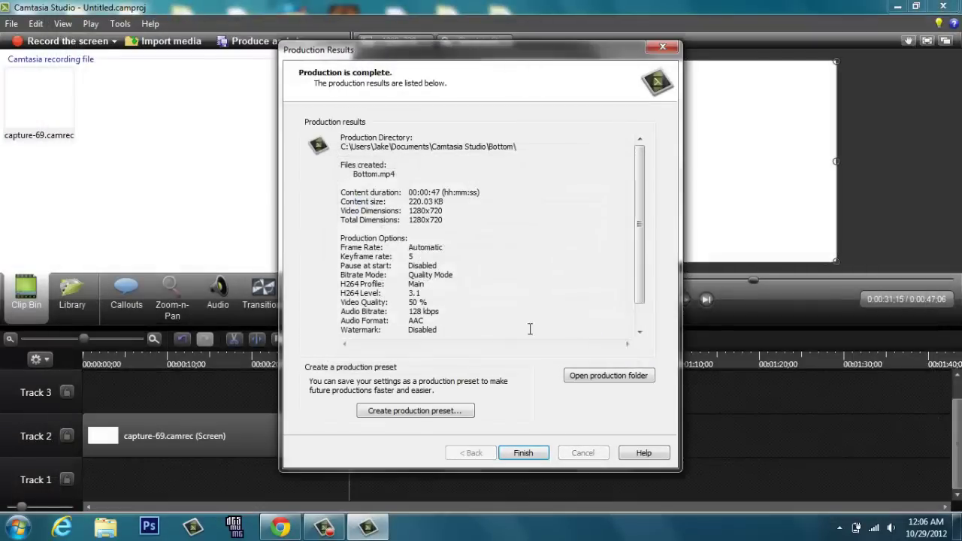
Remove the recording from both the timeline and the clip bin.
{"action": "left_click", "coordinate": [519, 451]}
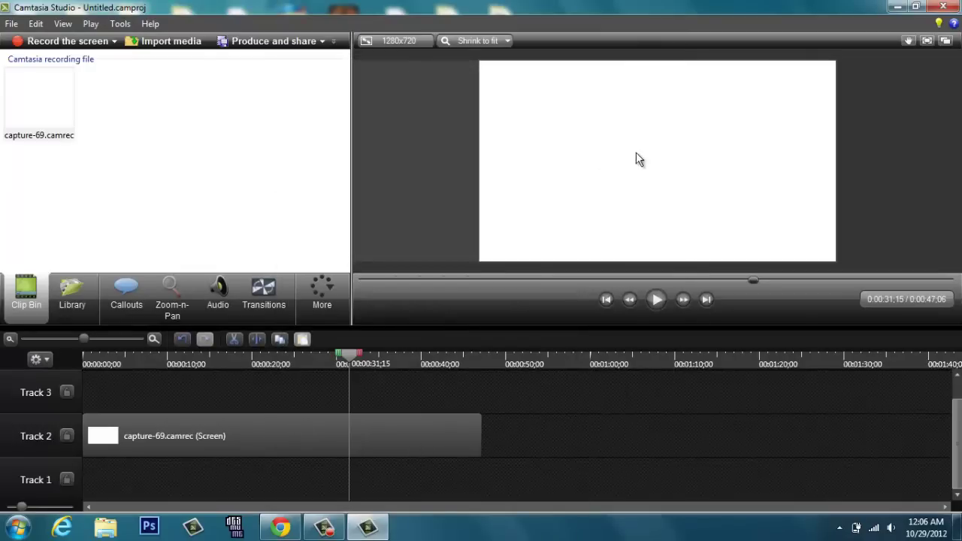
{"action": "left_click", "coordinate": [211, 426]}
{"action": "key", "text": "Delete"}
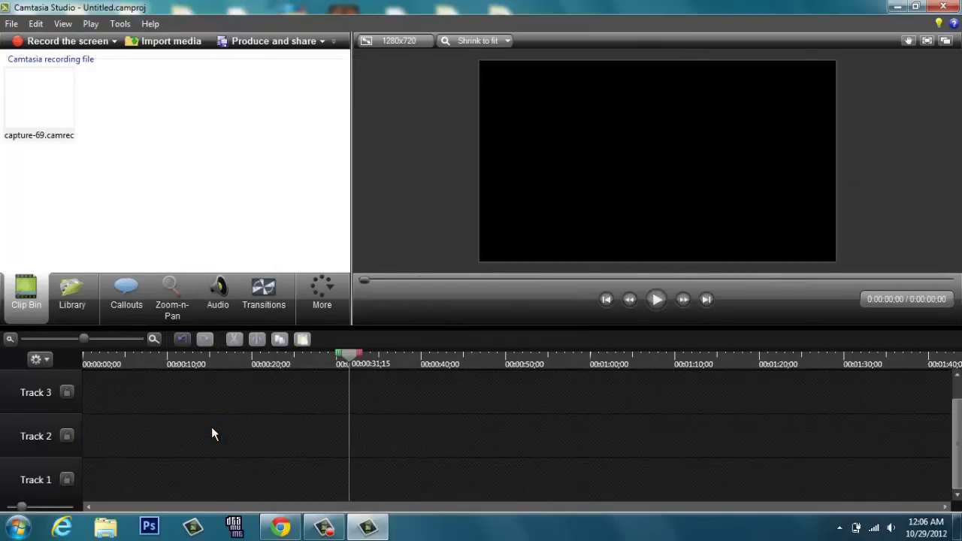
{"action": "left_click", "coordinate": [42, 105]}
{"action": "key", "text": "Delete"}
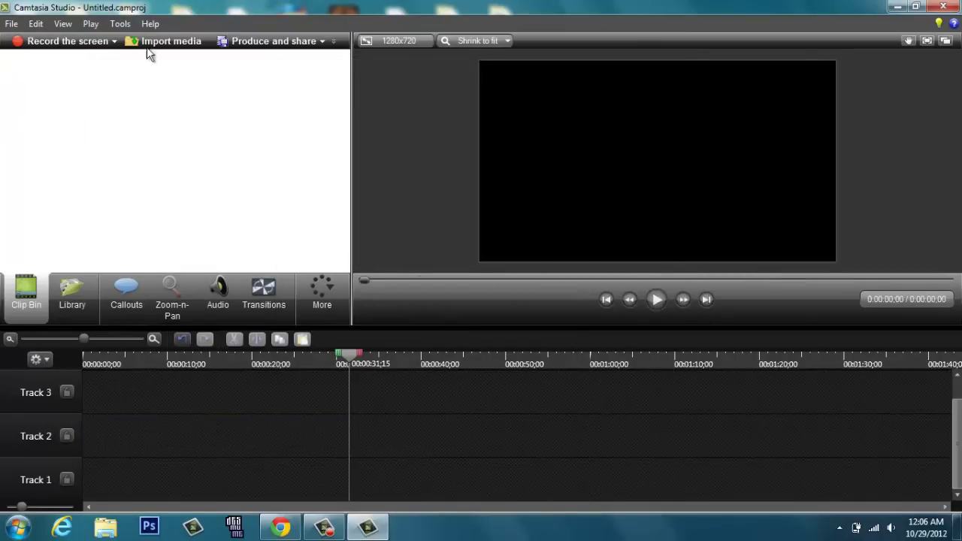
Import the Top video from the Top folder.
{"action": "left_click", "coordinate": [157, 42]}
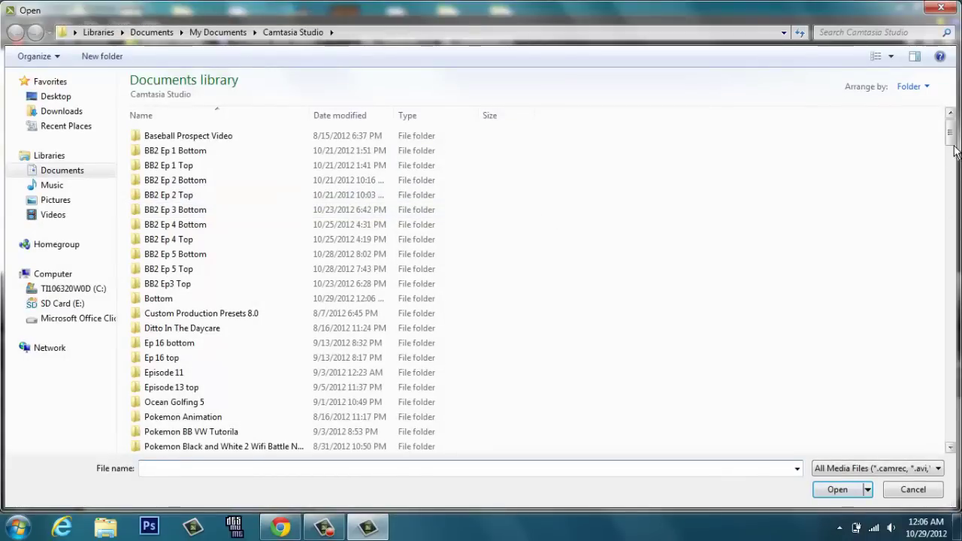
{"action": "mouse_move", "coordinate": [948, 132]}
{"action": "left_mouse_down"}
{"action": "mouse_move", "coordinate": [937, 291]}
{"action": "mouse_move", "coordinate": [932, 218]}
{"action": "mouse_move", "coordinate": [940, 215]}
{"action": "mouse_move", "coordinate": [893, 218]}
{"action": "left_mouse_up"}
{"action": "double_click", "coordinate": [169, 380]}
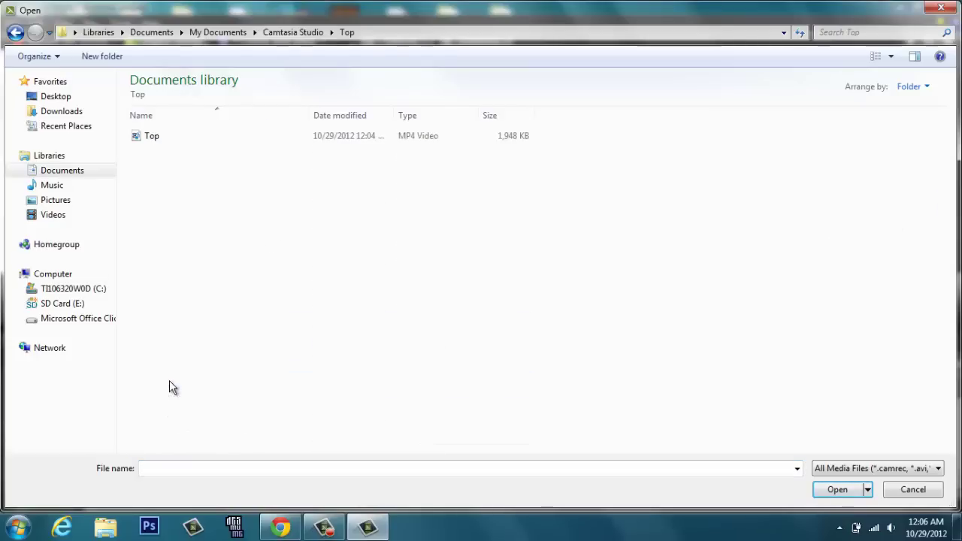
{"action": "left_click", "coordinate": [172, 140]}
{"action": "double_click", "coordinate": [170, 138]}
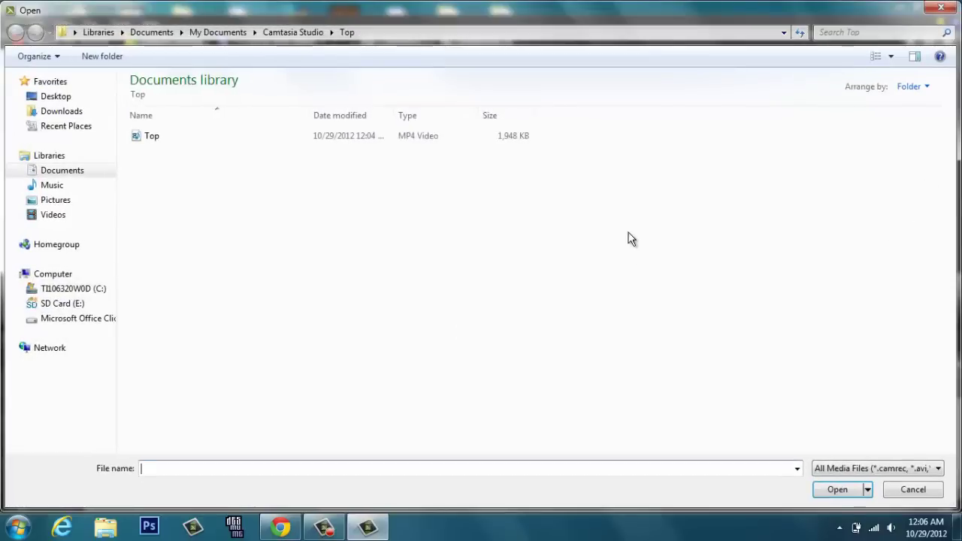
Import Bottom.mp4 from Documents > Camtasia Studio > Bottom.
{"action": "left_click", "coordinate": [64, 170]}
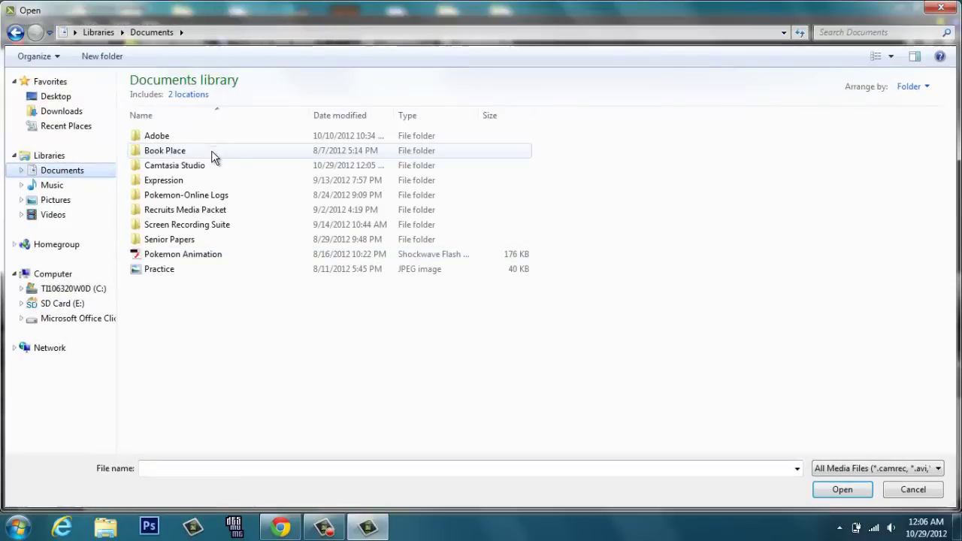
{"action": "double_click", "coordinate": [203, 166]}
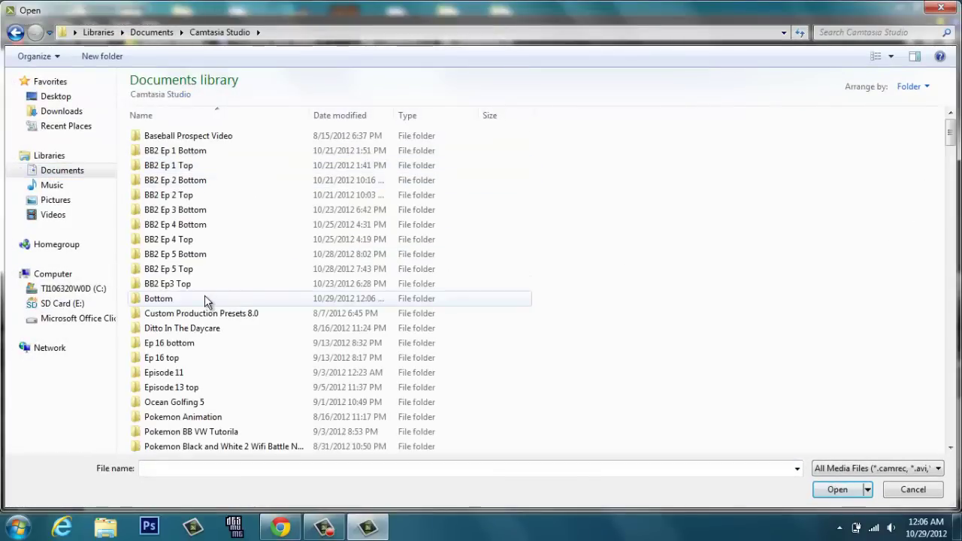
{"action": "double_click", "coordinate": [208, 301]}
{"action": "double_click", "coordinate": [204, 137]}
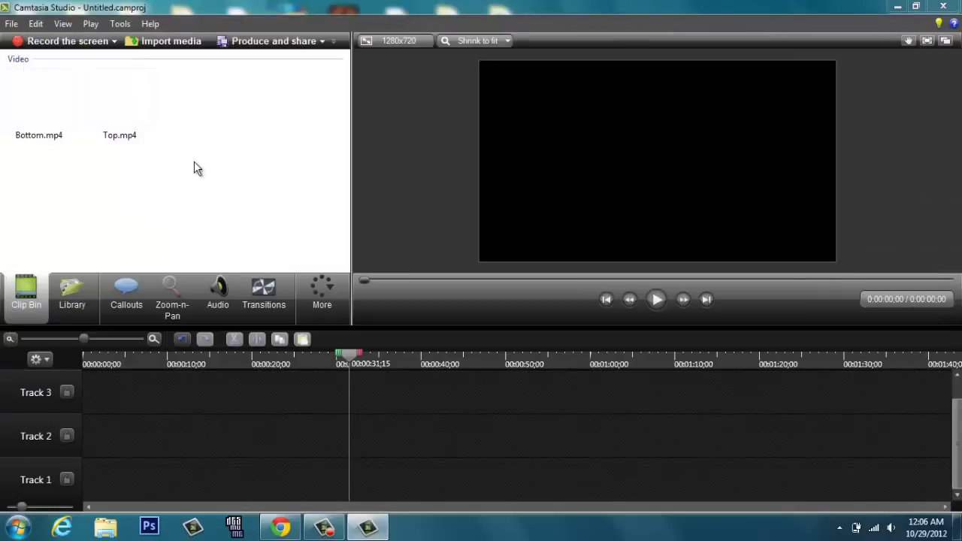
{"action": "mouse_move", "coordinate": [120, 105]}
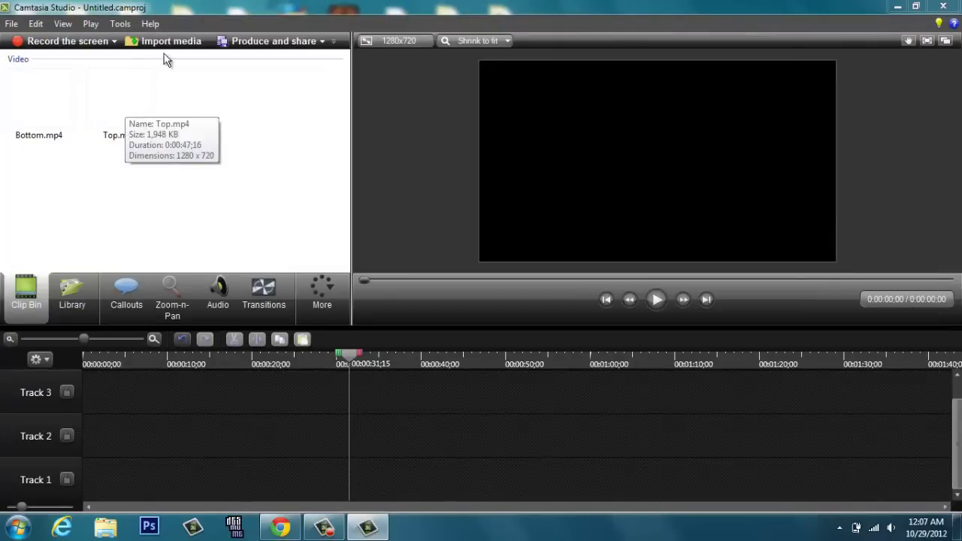
Import the Sentret-2 image from Desktop > Pictures > Blaze Black 2 Layouts.
{"action": "left_click", "coordinate": [171, 42]}
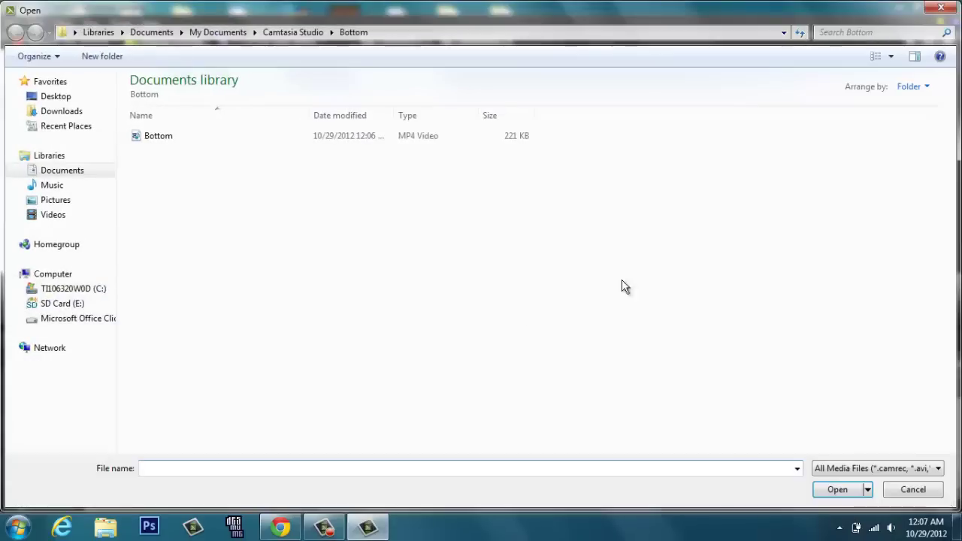
{"action": "left_click", "coordinate": [54, 96]}
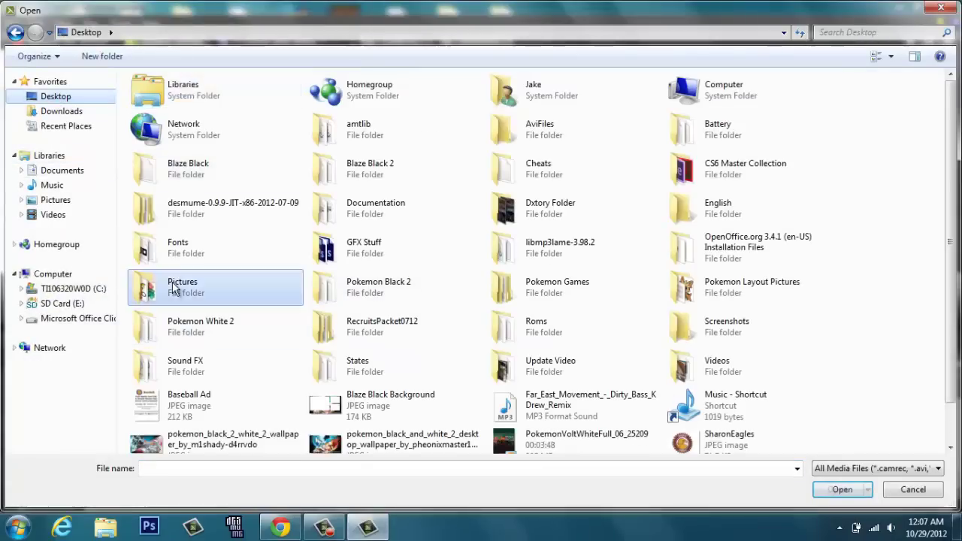
{"action": "double_click", "coordinate": [157, 286]}
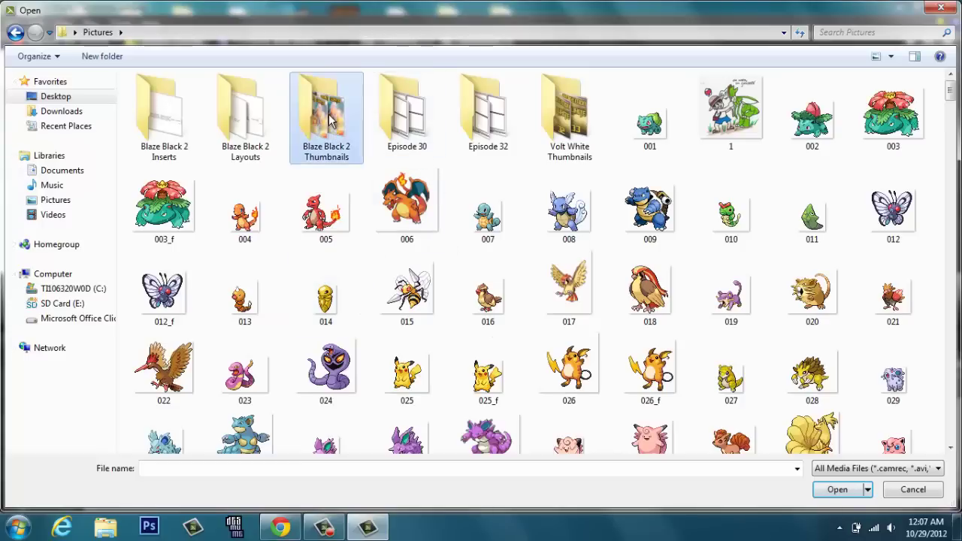
{"action": "double_click", "coordinate": [245, 113]}
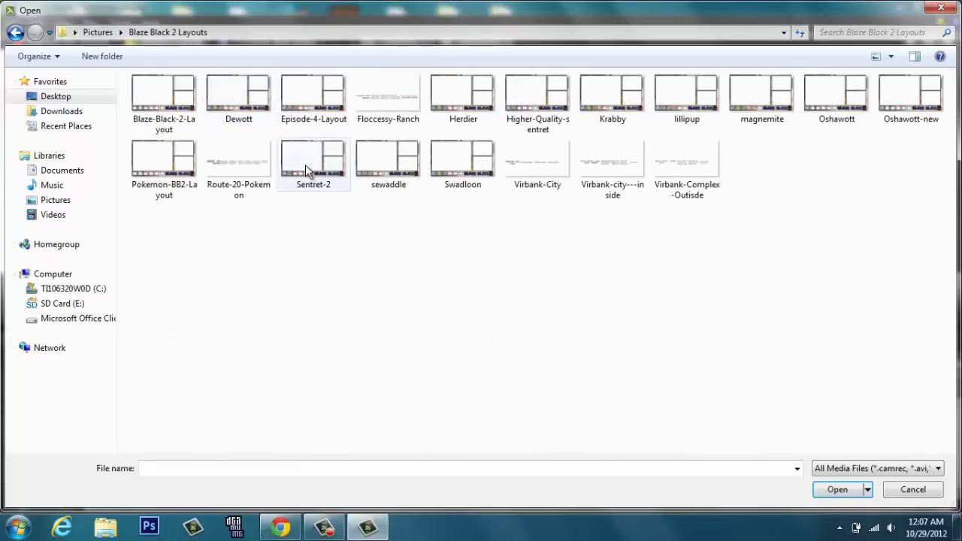
{"action": "double_click", "coordinate": [308, 162]}
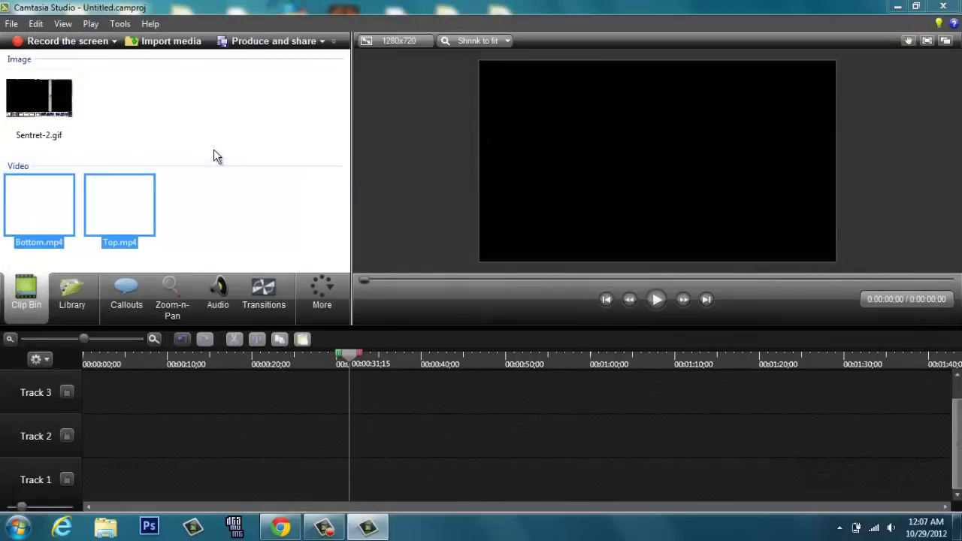
Place Sentret-2 stretched on Track 3, Bottom.mp4 on Track 2 and Top.mp4 on Track 1.
{"action": "left_click_drag", "start_coordinate": [41, 97], "coordinate": [94, 402]}
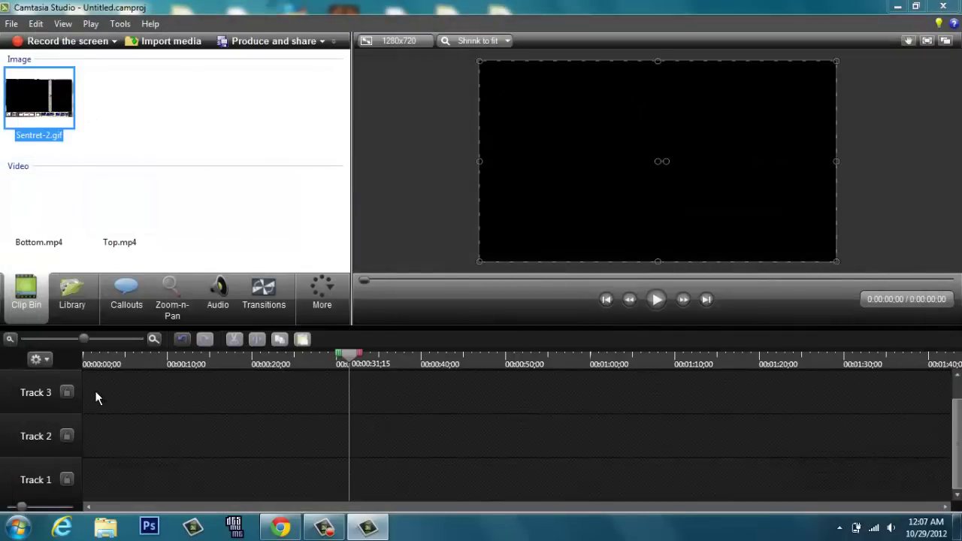
{"action": "left_click", "coordinate": [118, 415]}
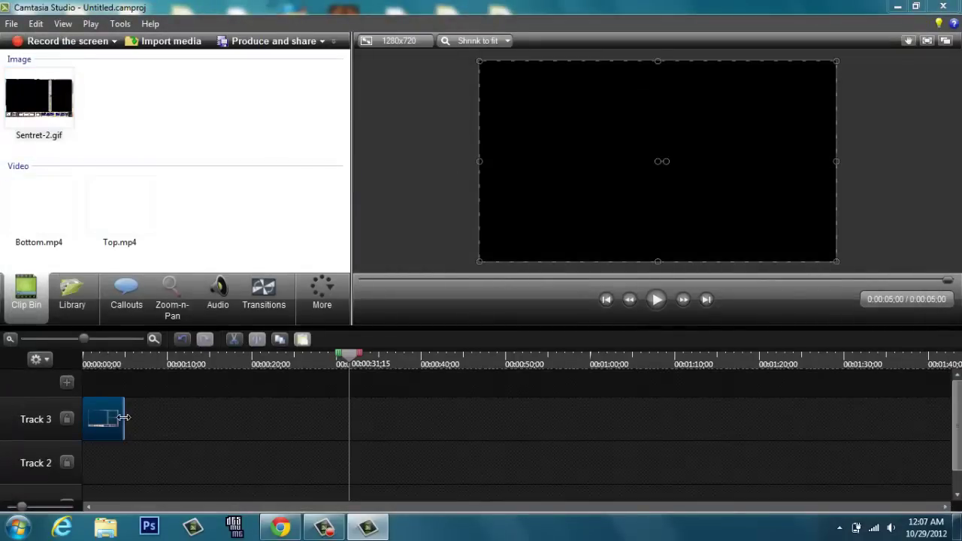
{"action": "left_click_drag", "start_coordinate": [119, 417], "coordinate": [711, 420]}
{"action": "left_click_drag", "start_coordinate": [27, 196], "coordinate": [97, 455]}
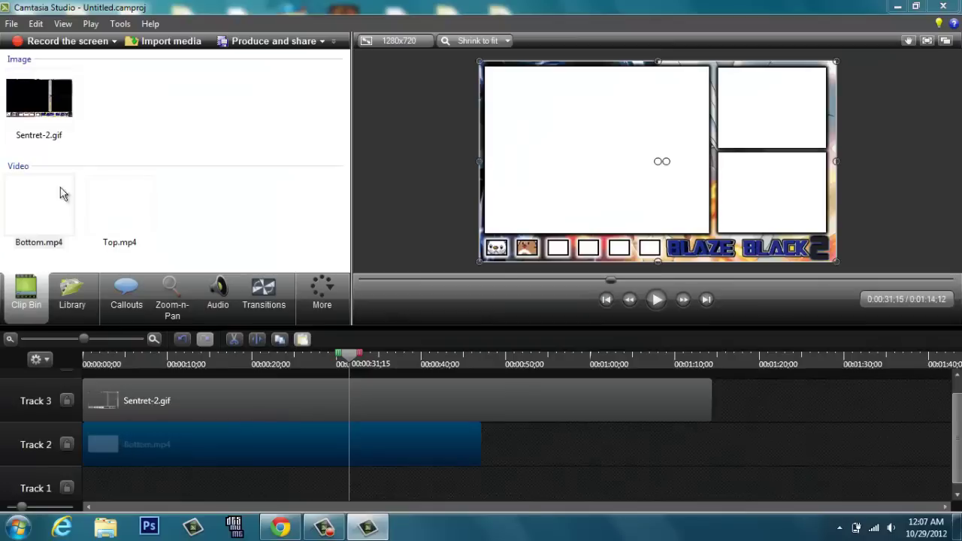
{"action": "left_click_drag", "start_coordinate": [107, 212], "coordinate": [149, 479]}
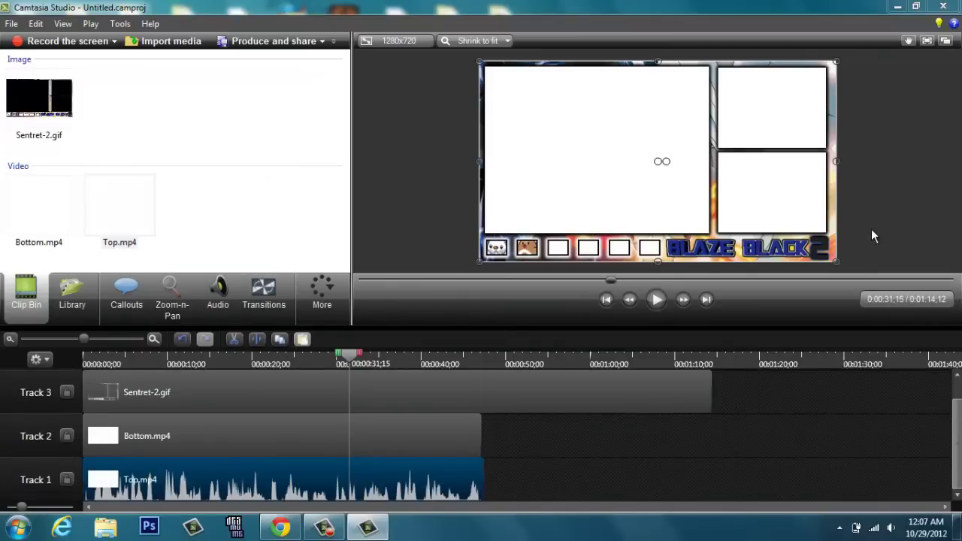
Fit Top.mp4 into the large frame and Bottom.mp4 into the upper-right frame, then preview.
{"action": "left_click_drag", "start_coordinate": [837, 259], "coordinate": [690, 197]}
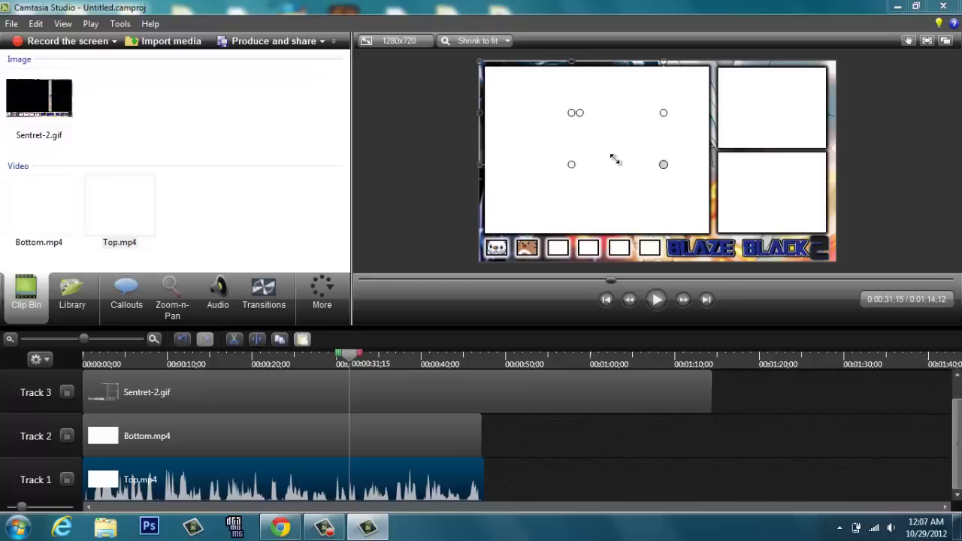
{"action": "mouse_move", "coordinate": [613, 157]}
{"action": "left_mouse_down"}
{"action": "mouse_move", "coordinate": [564, 110]}
{"action": "mouse_move", "coordinate": [581, 131]}
{"action": "left_mouse_up"}
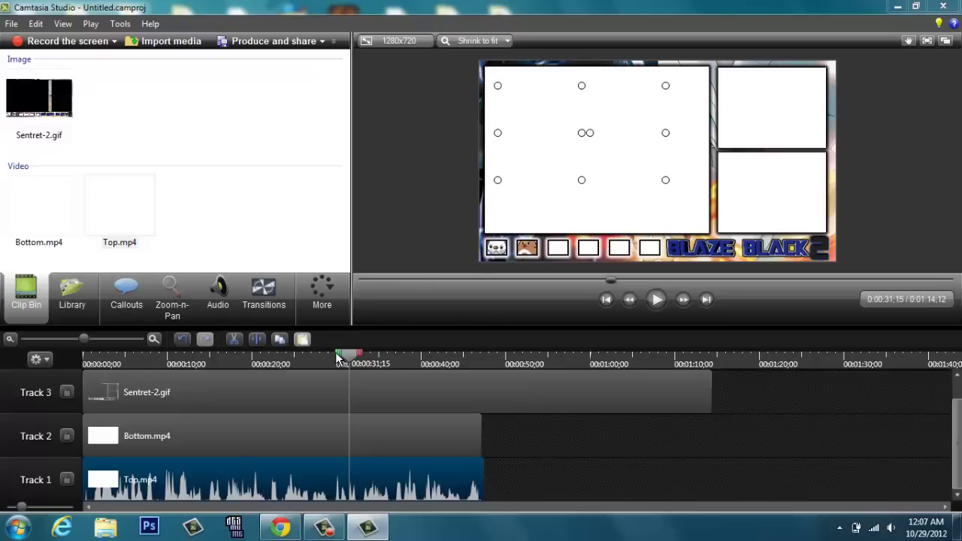
{"action": "left_click", "coordinate": [212, 443]}
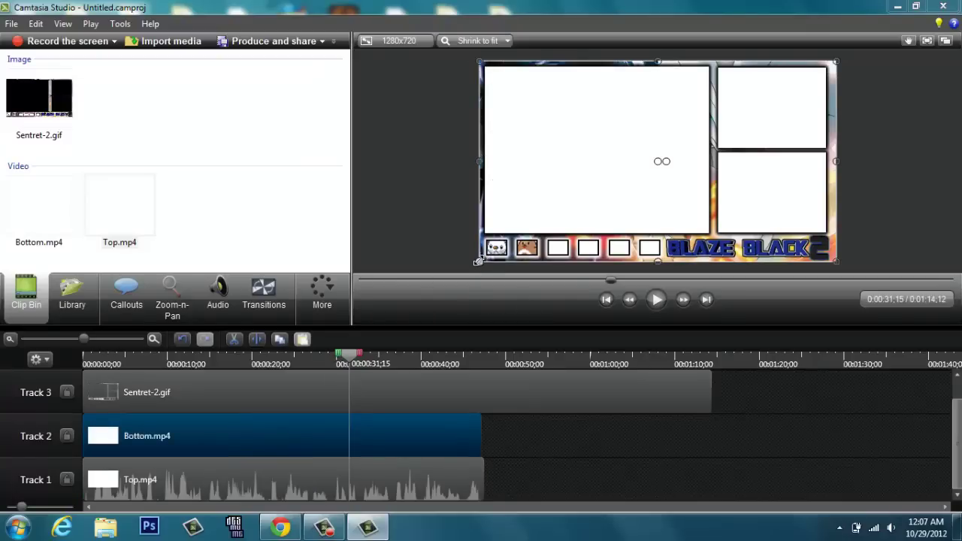
{"action": "left_click_drag", "start_coordinate": [480, 259], "coordinate": [749, 110]}
{"action": "left_click", "coordinate": [787, 94]}
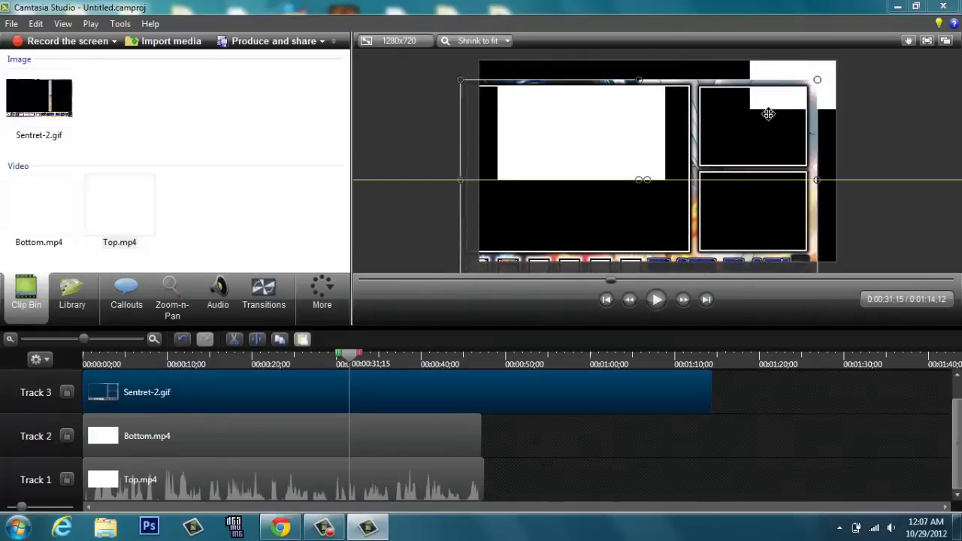
{"action": "left_click", "coordinate": [214, 428]}
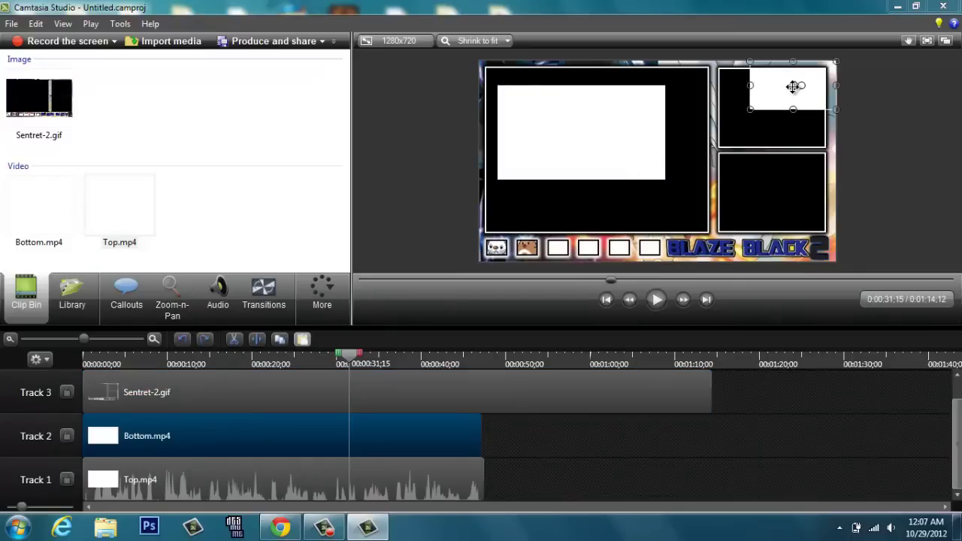
{"action": "left_click_drag", "start_coordinate": [792, 88], "coordinate": [763, 94]}
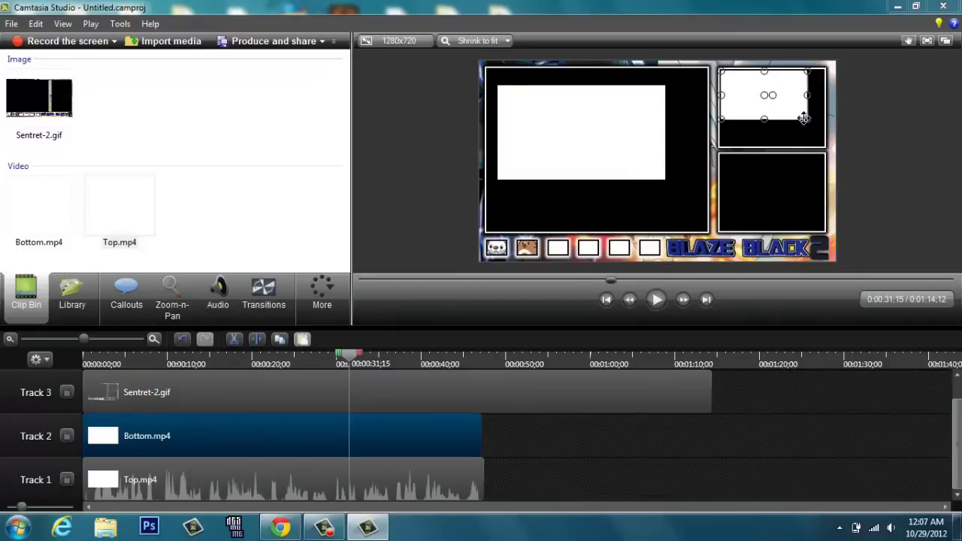
{"action": "left_click_drag", "start_coordinate": [807, 120], "coordinate": [823, 127]}
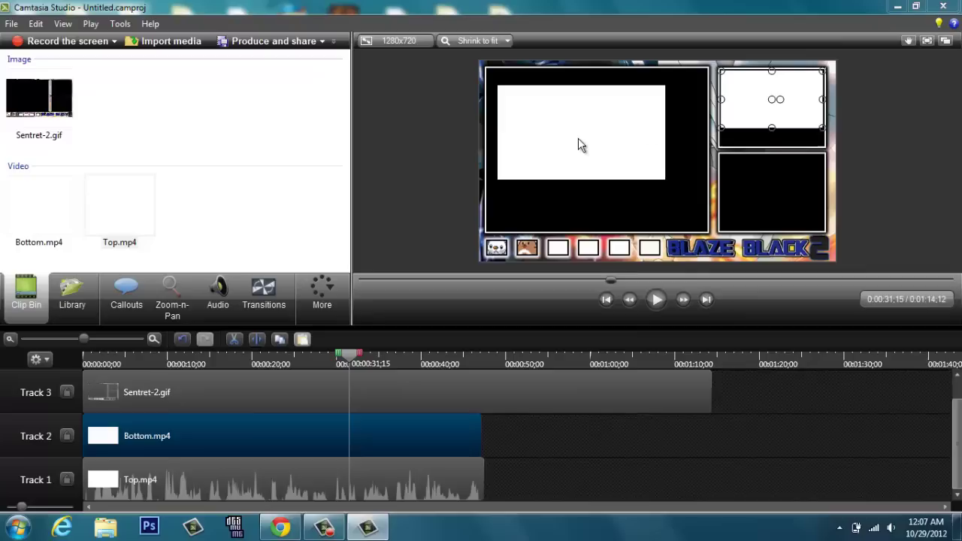
{"action": "left_click", "coordinate": [656, 299]}
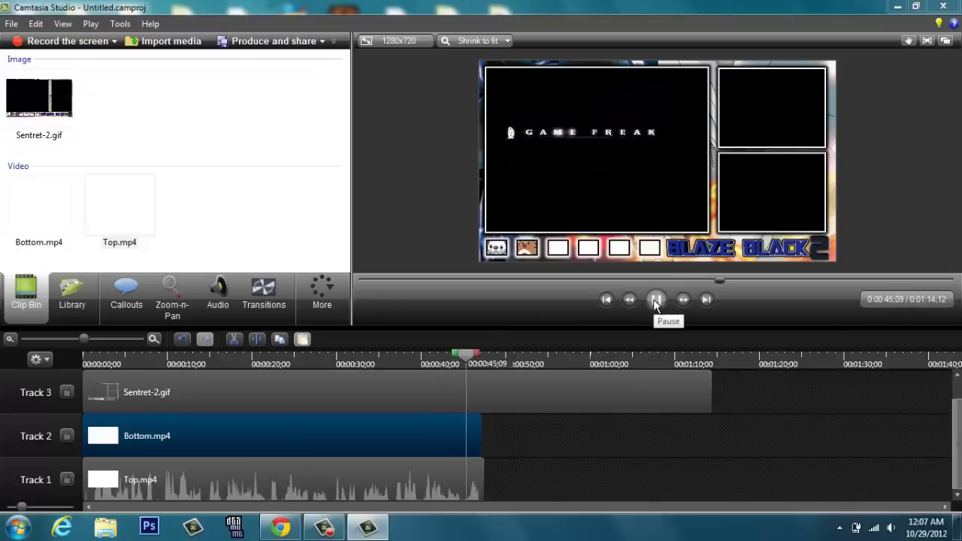
Pause the composite preview near 46 seconds and bring up the Camtasia Recorder window.
{"action": "left_click", "coordinate": [655, 299]}
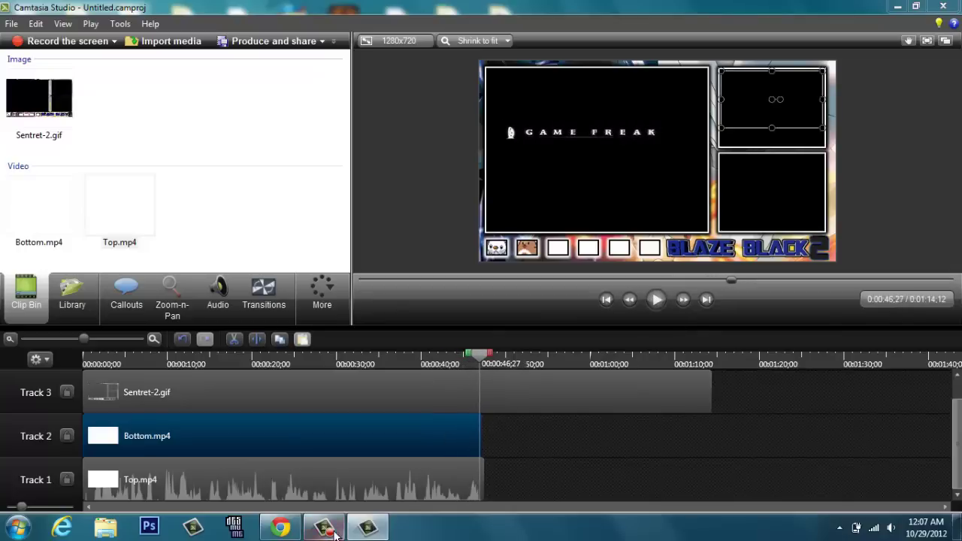
{"action": "left_click", "coordinate": [323, 526]}
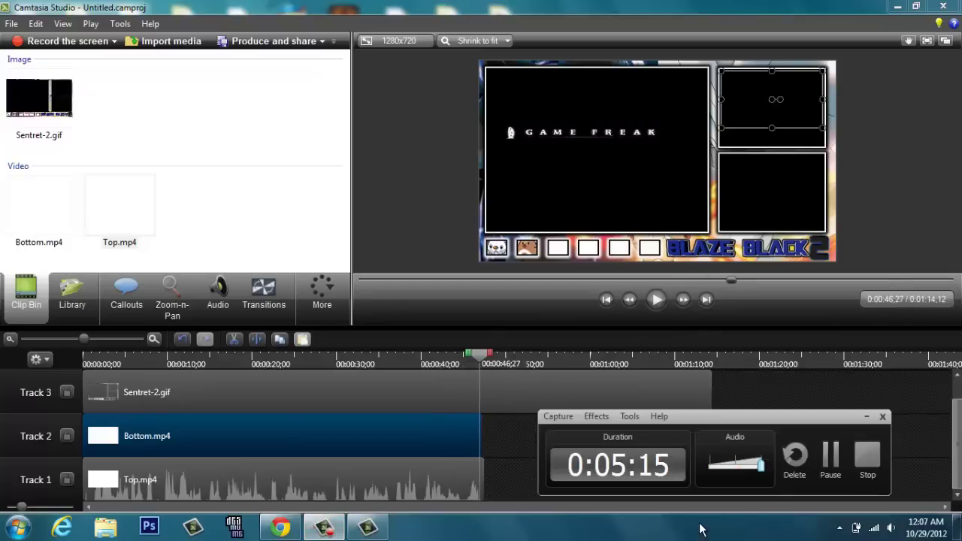